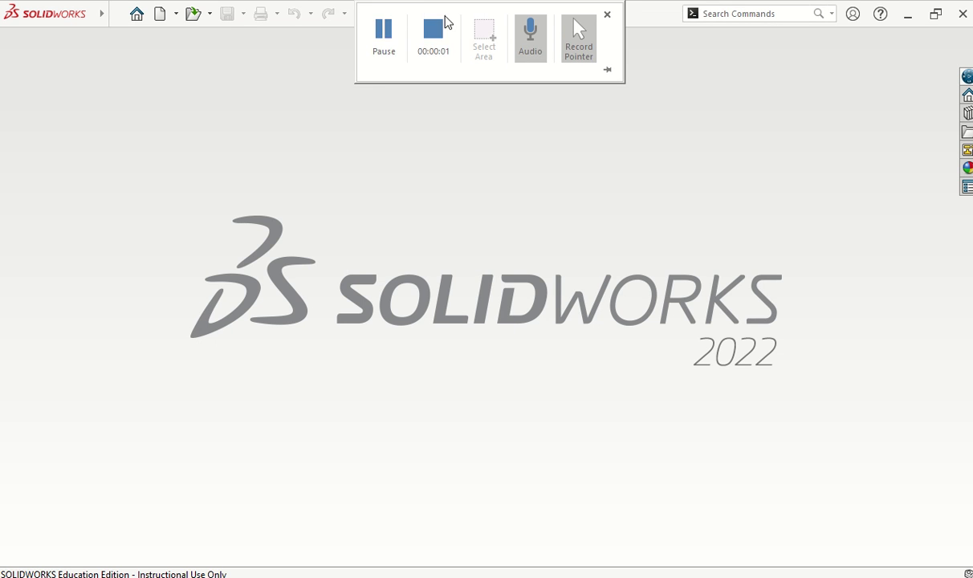
# Step: Arrange the modelling window beside the reference drawing of exercise 9 and create a new part document
pyautogui.press('super+Left')
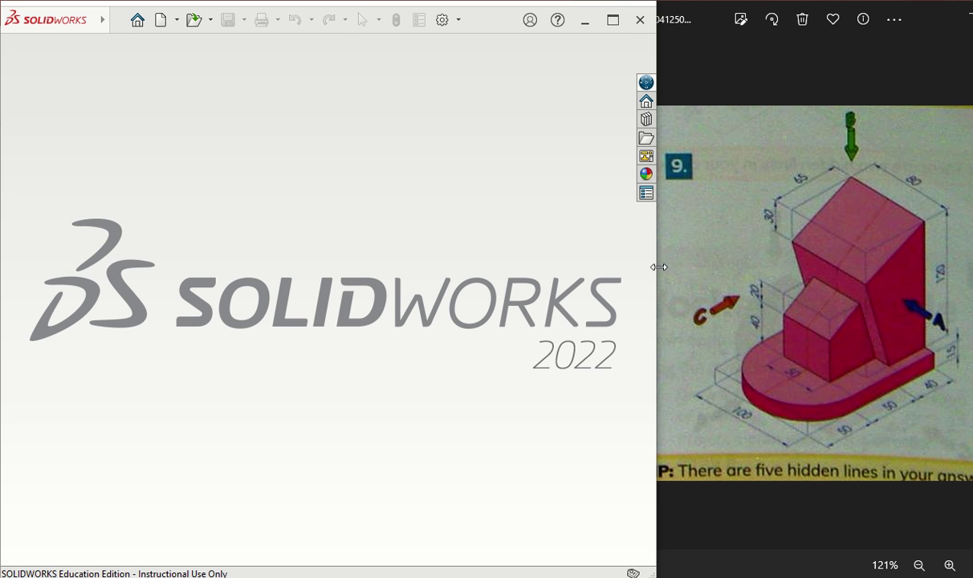
pyautogui.click(163, 25)
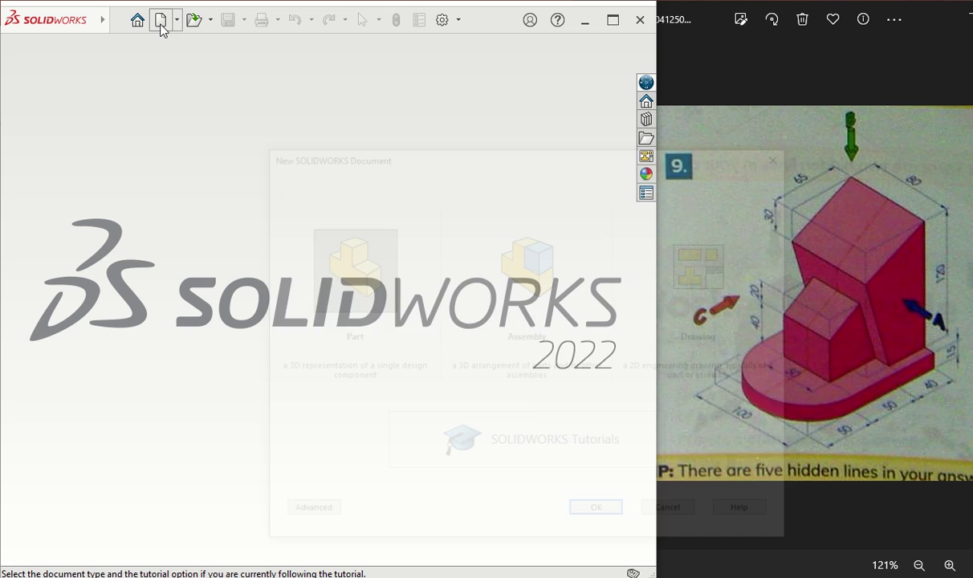
pyautogui.click(611, 520)
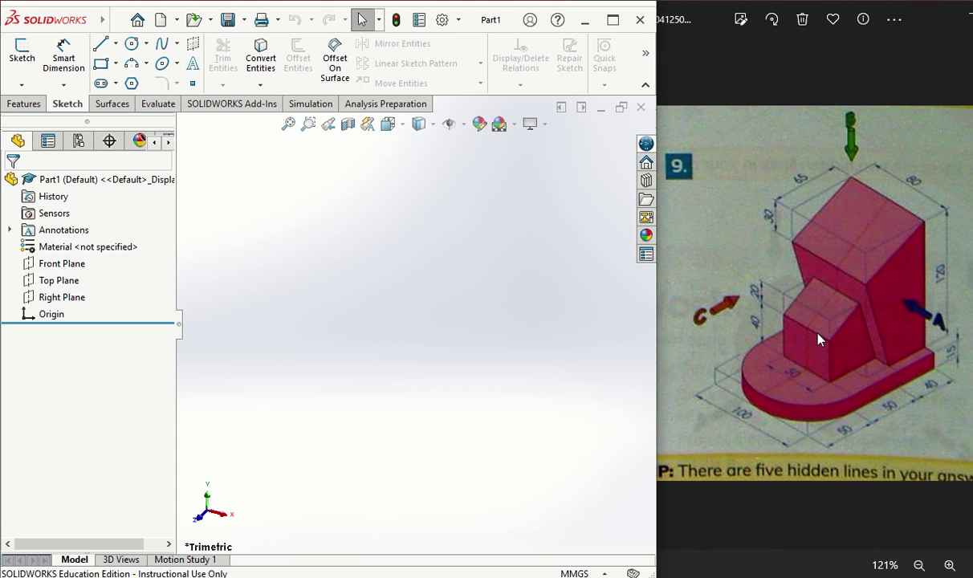
pyautogui.scroll(-1, 818, 340)
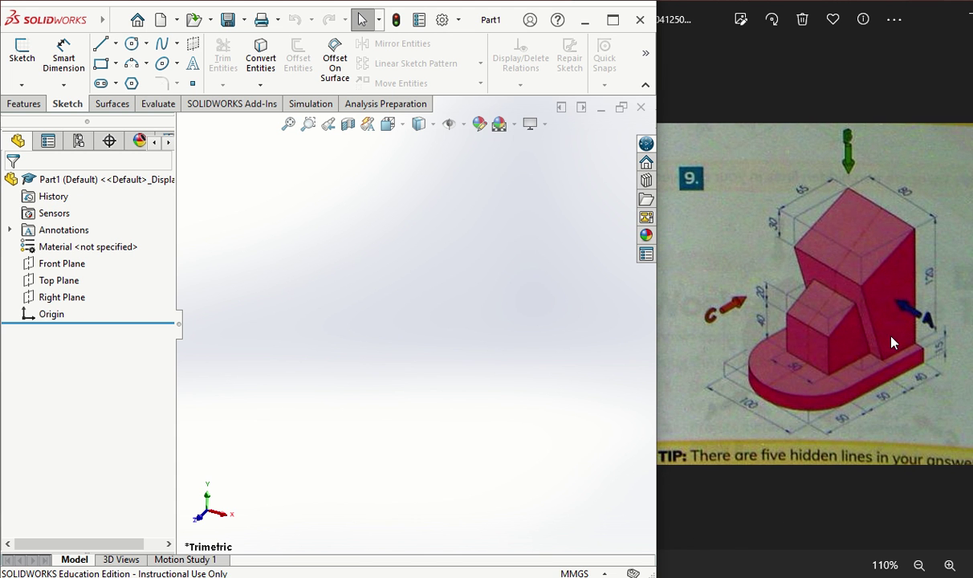
# Step: Sketch a center rectangle on the Top Plane, centred on the origin
pyautogui.click(62, 282)
pyautogui.click(74, 259)
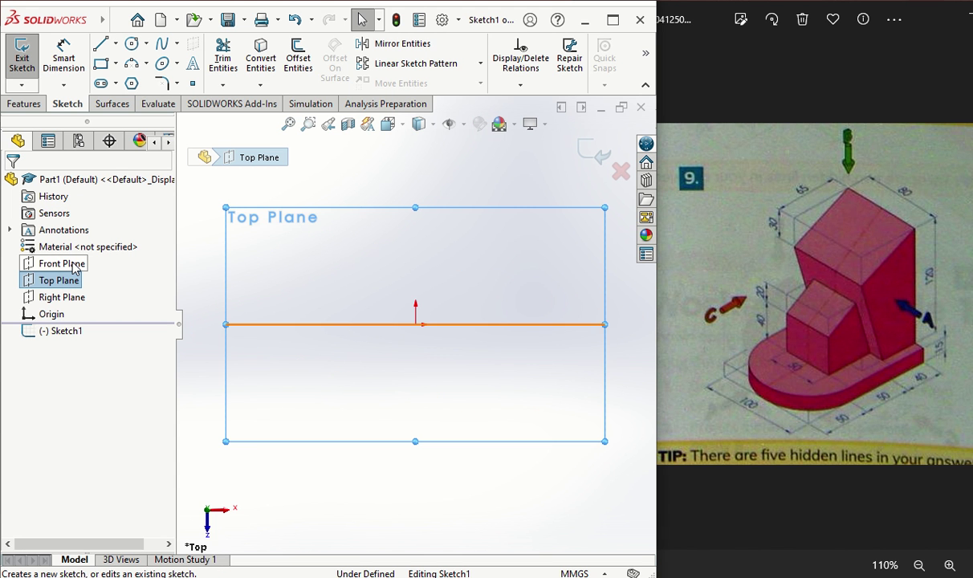
pyautogui.click(118, 70)
pyautogui.click(125, 100)
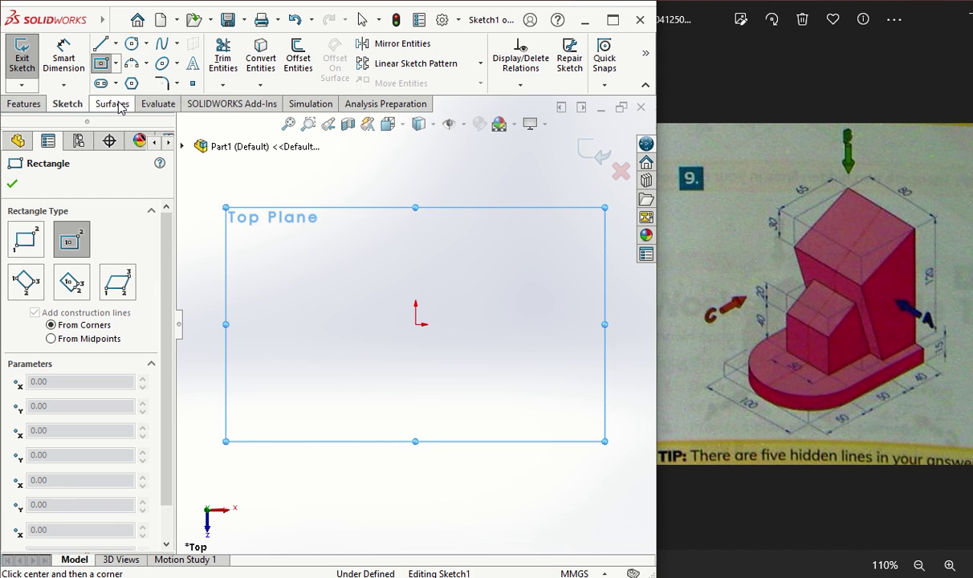
pyautogui.click(415, 324)
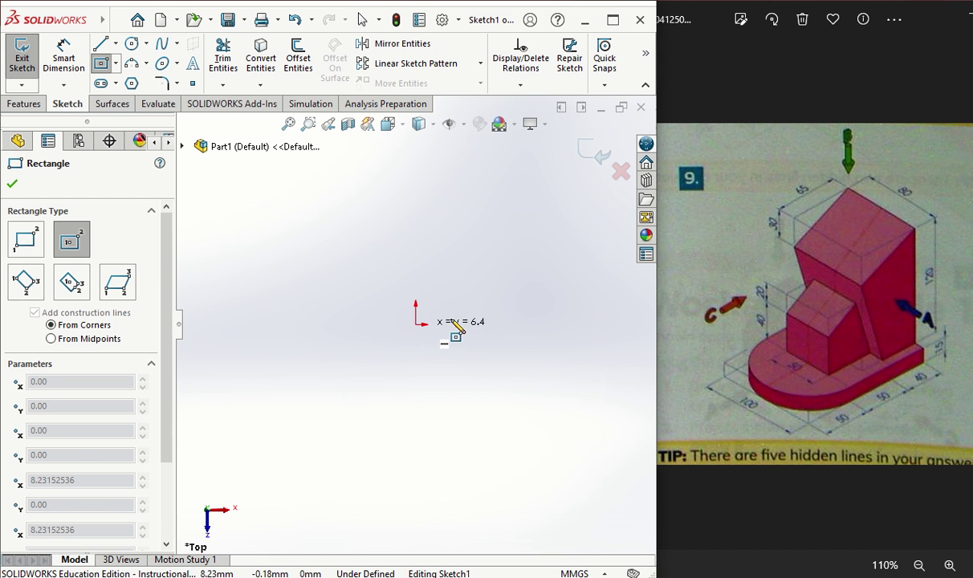
pyautogui.click(610, 245)
pyautogui.click(12, 183)
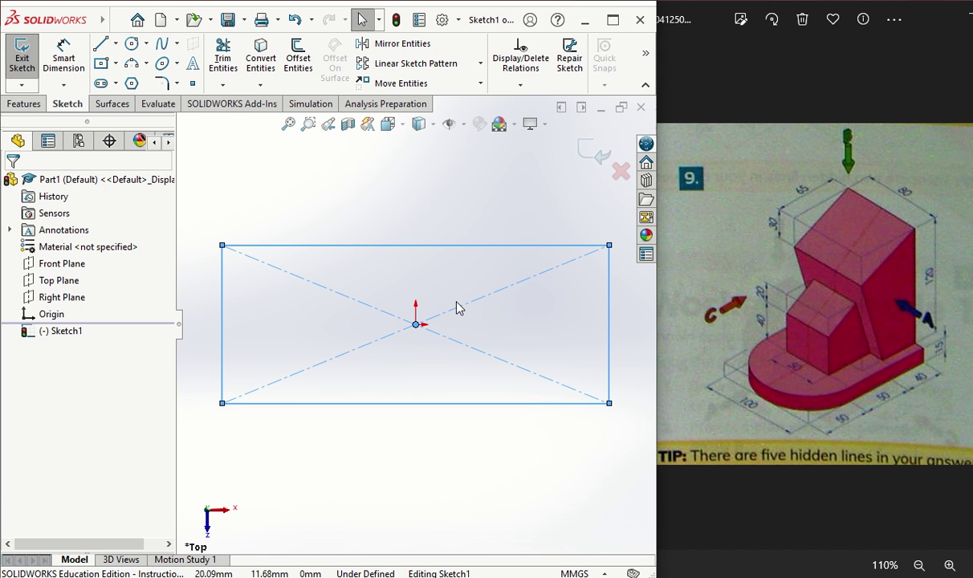
# Step: Dimension the rectangle 100 mm on its vertical side and 140 mm on its horizontal side
pyautogui.click(71, 49)
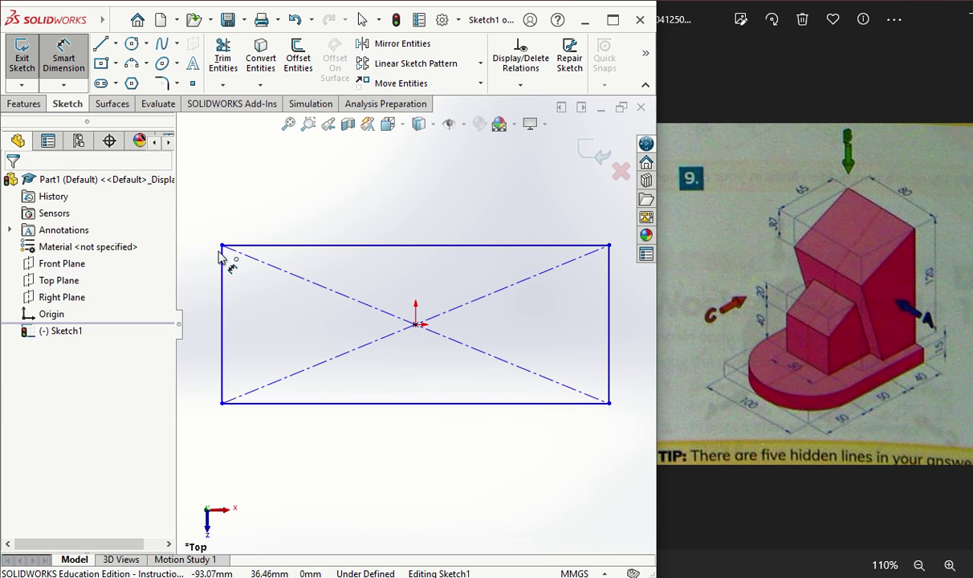
pyautogui.click(223, 321)
pyautogui.click(210, 321)
pyautogui.write('100')
pyautogui.press('Return')
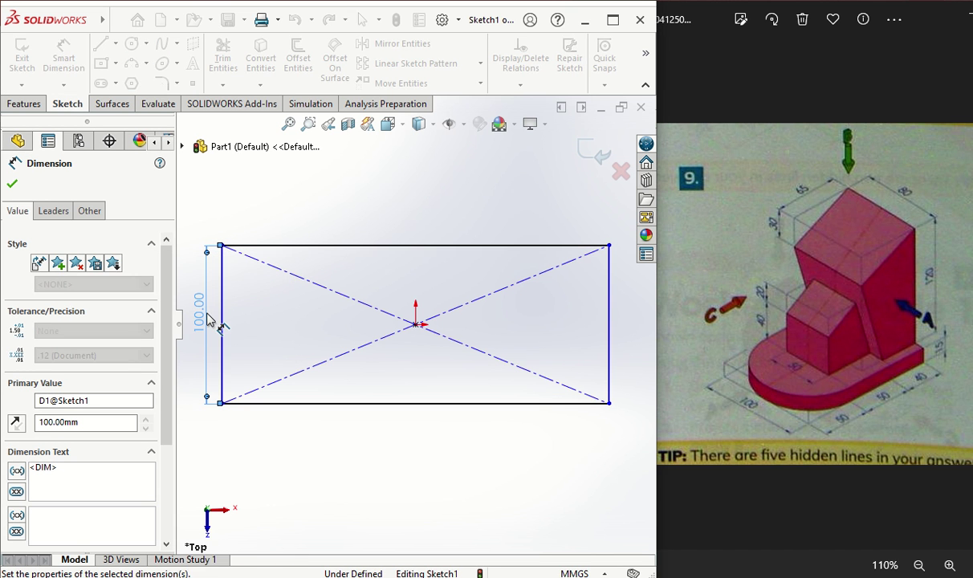
pyautogui.click(427, 246)
pyautogui.click(419, 223)
pyautogui.write('140')
pyautogui.press('Return')
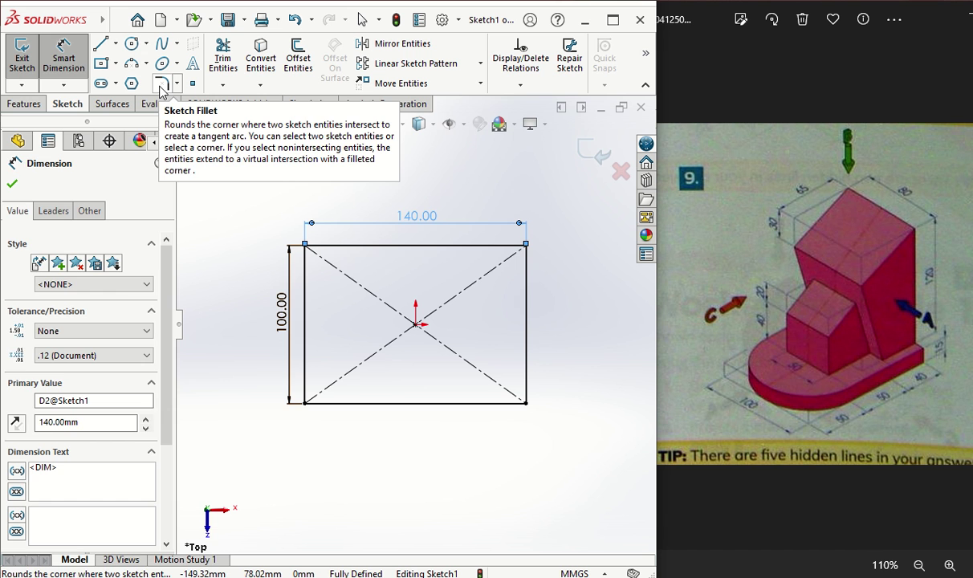
pyautogui.click(161, 84)
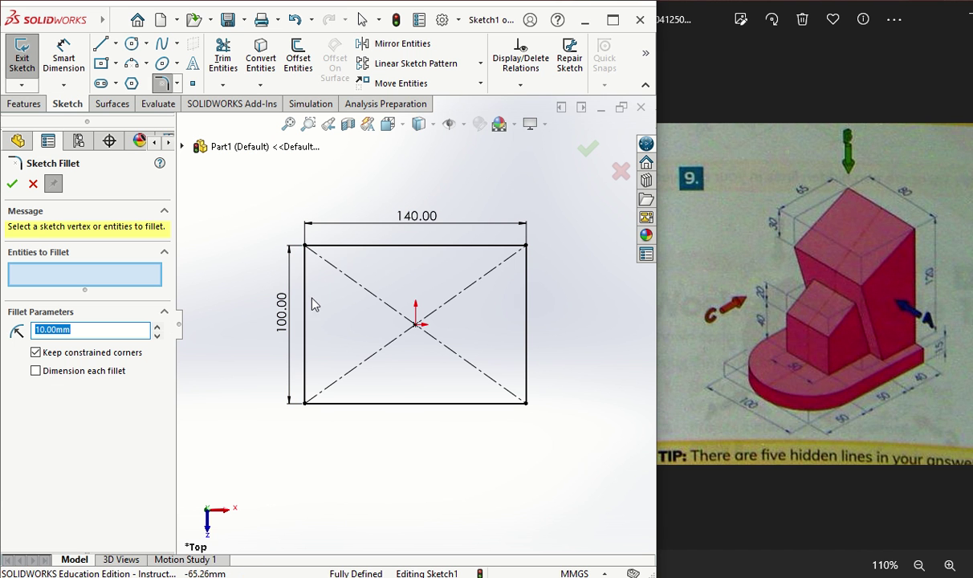
pyautogui.click(307, 249)
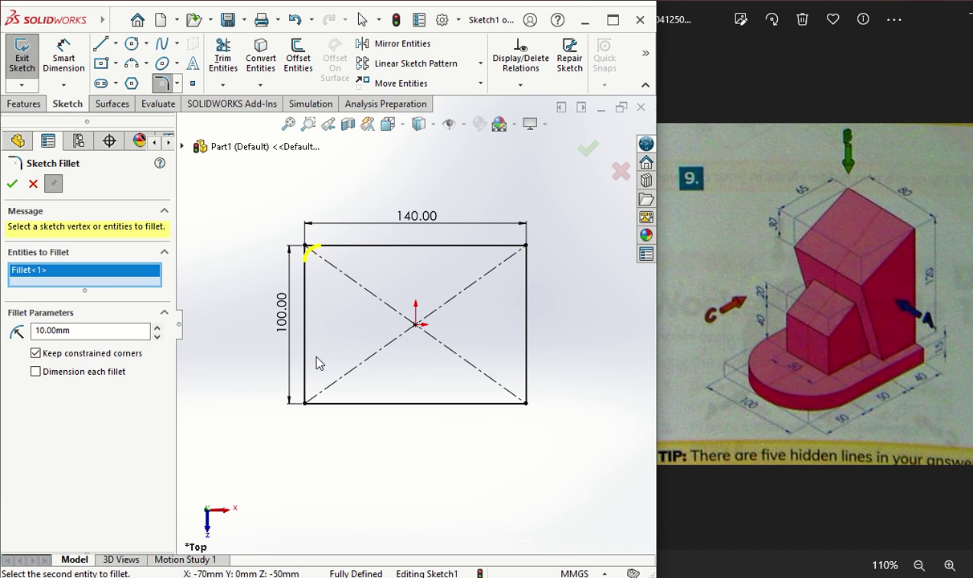
pyautogui.click(306, 405)
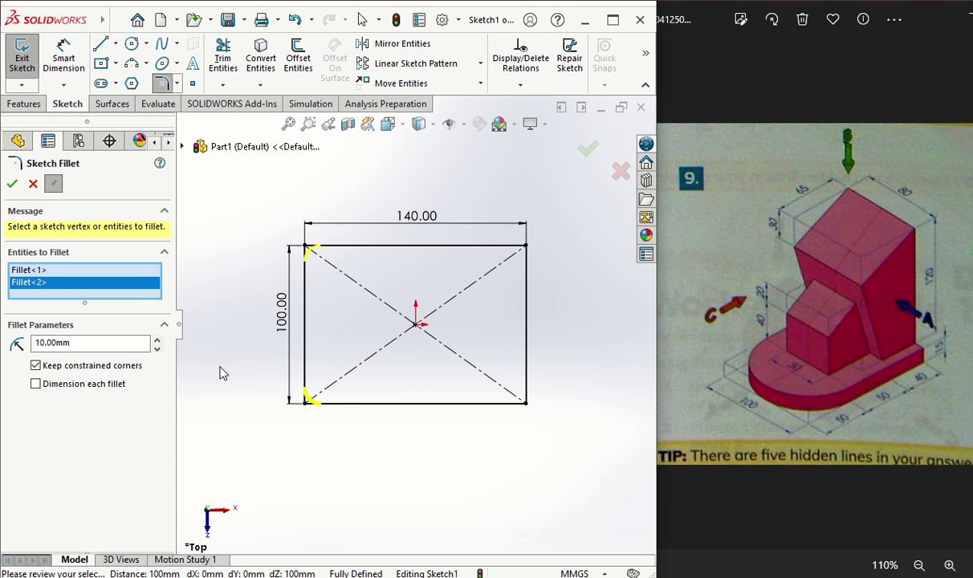
pyautogui.click(159, 340)
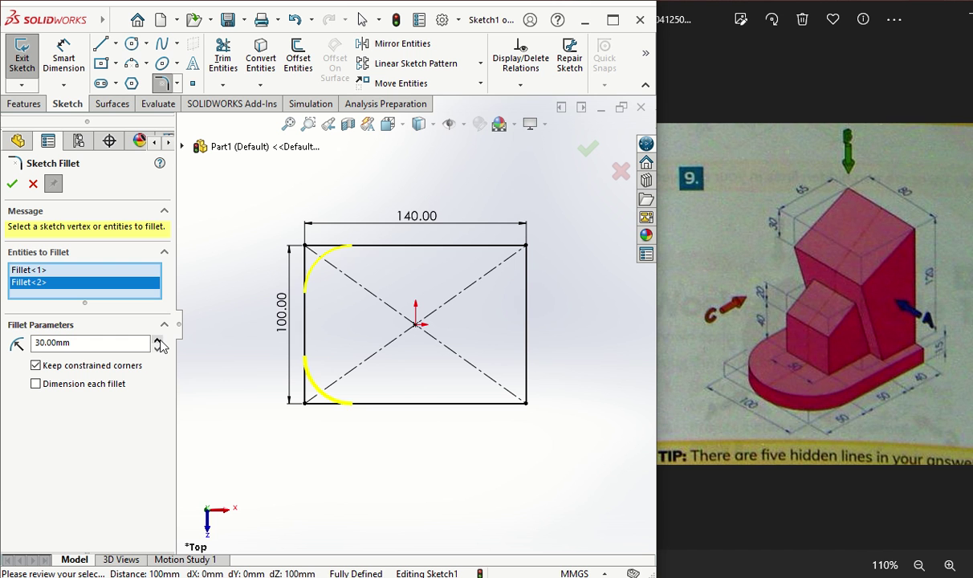
pyautogui.click(159, 340)
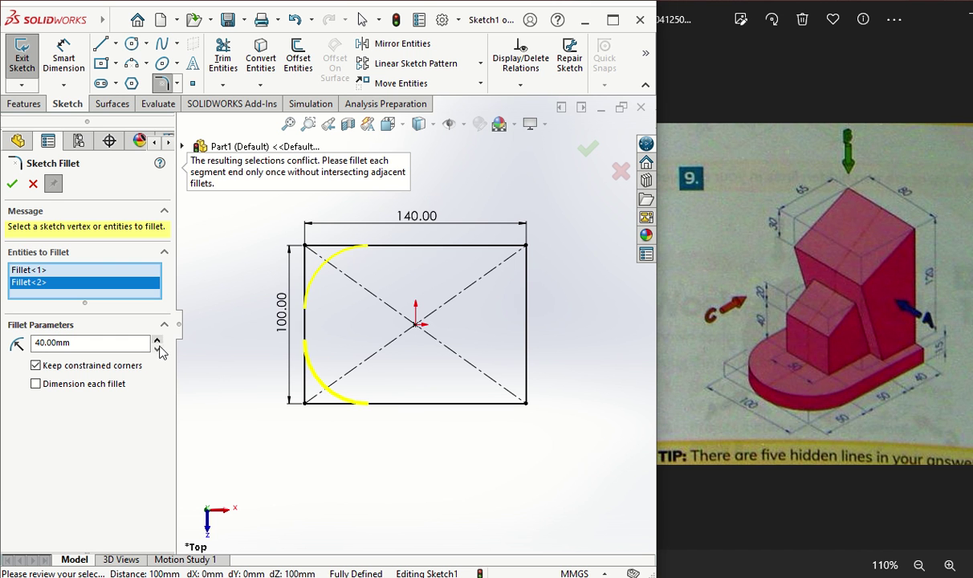
pyautogui.click(159, 348)
pyautogui.click(159, 340)
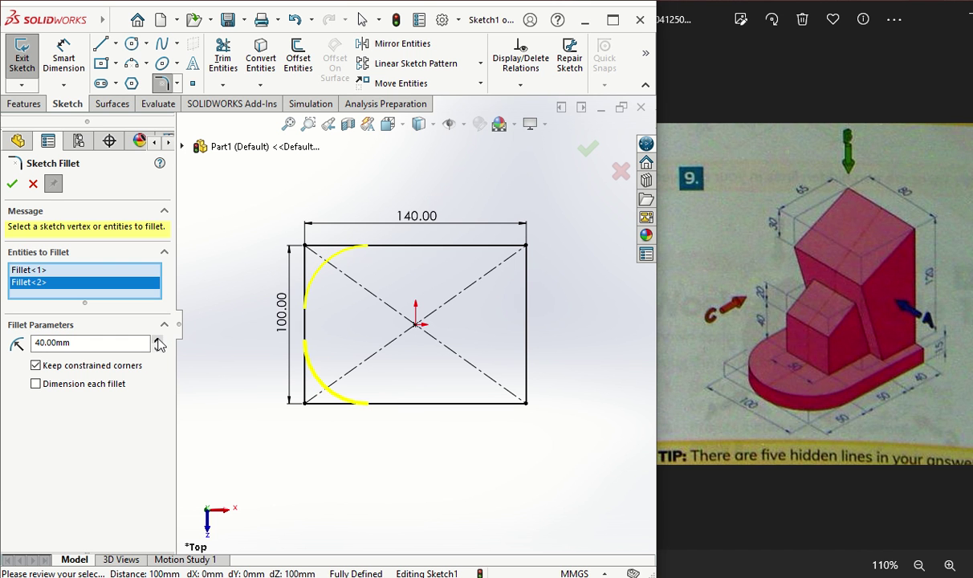
pyautogui.moveTo(74, 343); pyautogui.dragTo(4, 344)
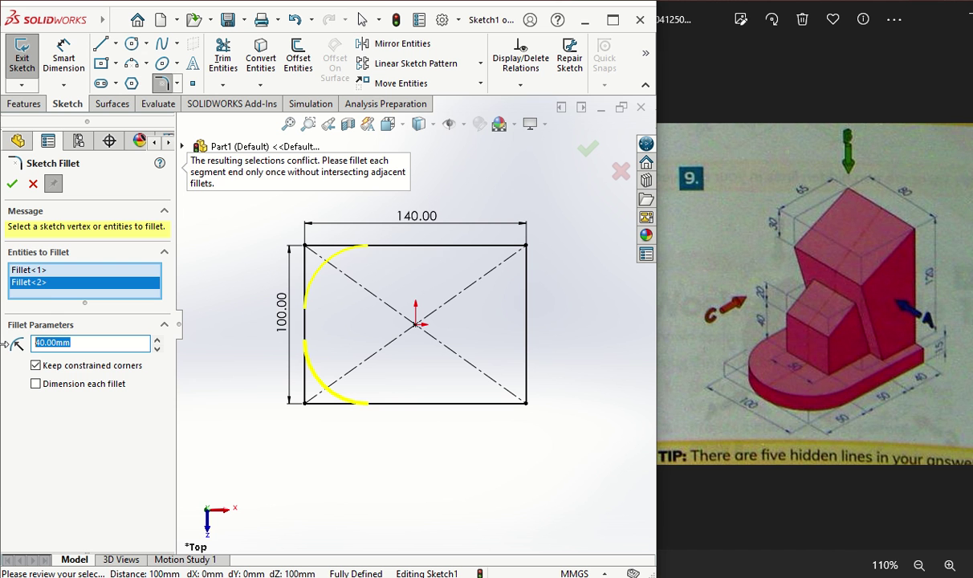
pyautogui.write('50')
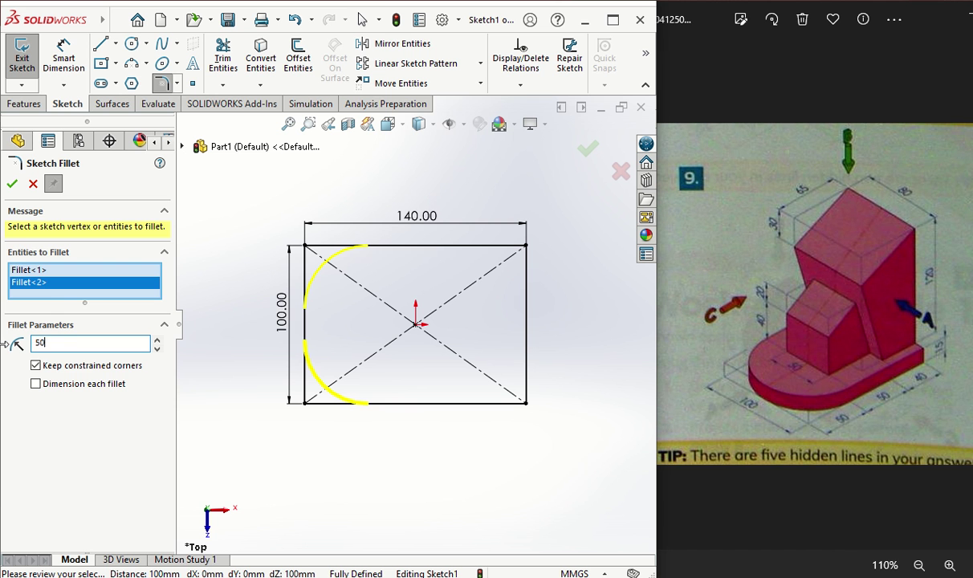
pyautogui.click(33, 184)
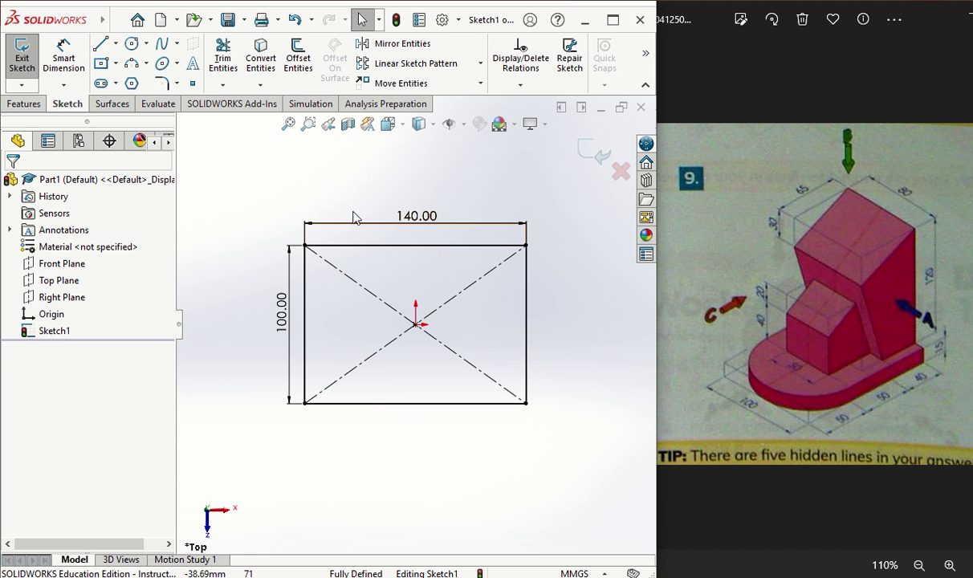
# Step: Extrude the rectangle upward as a blind boss 15 mm deep to form the base plate
pyautogui.click(24, 103)
pyautogui.click(27, 56)
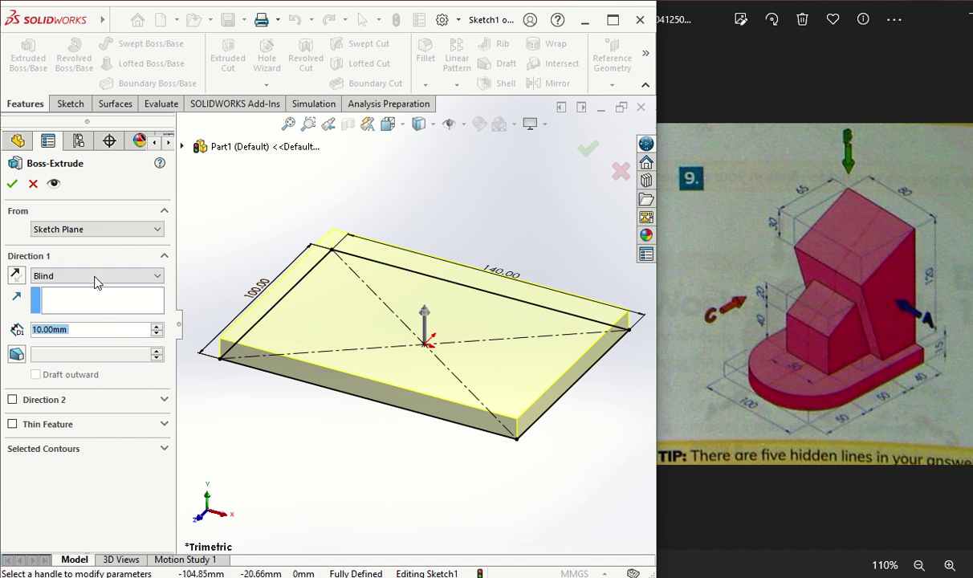
pyautogui.write('15')
pyautogui.press('Return')
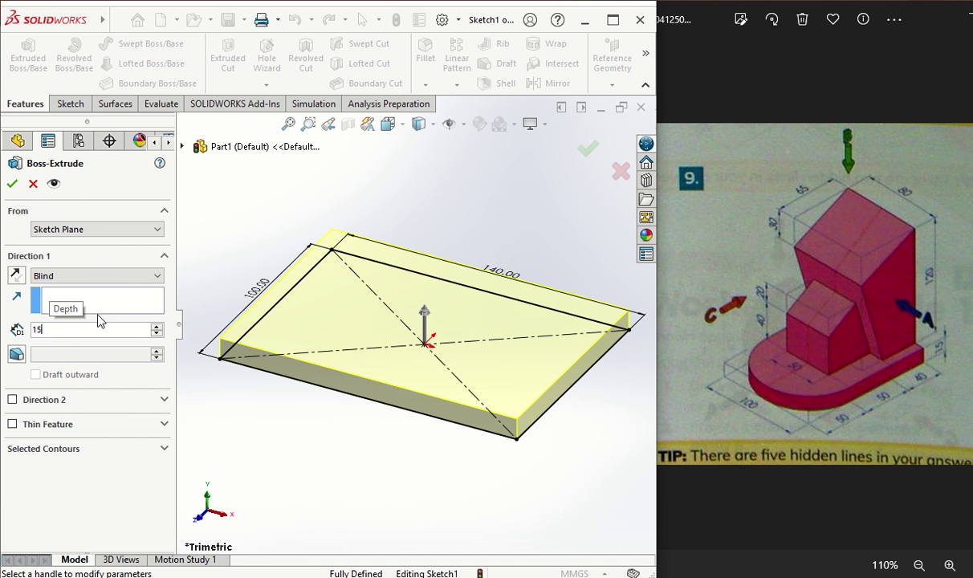
pyautogui.click(12, 184)
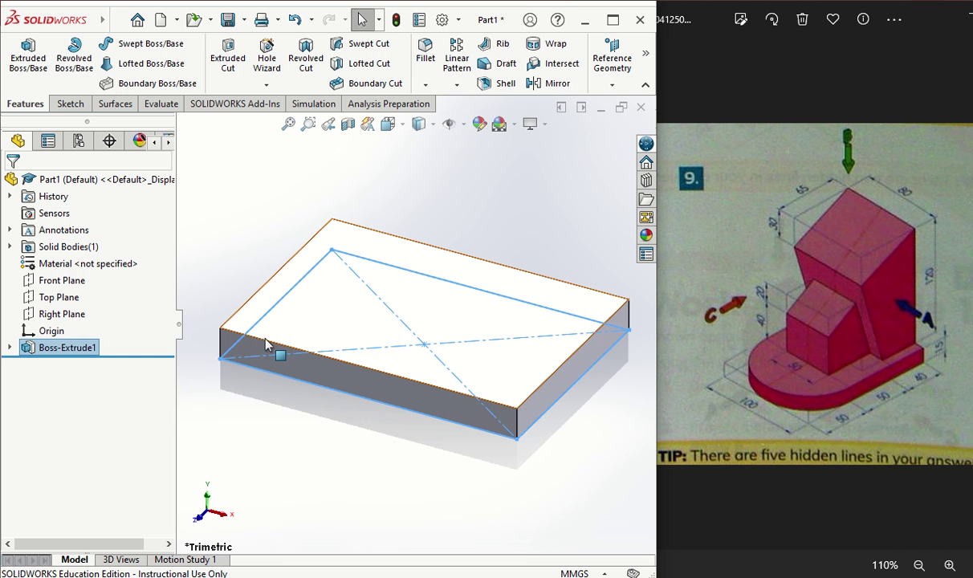
pyautogui.click(370, 328)
pyautogui.click(517, 456)
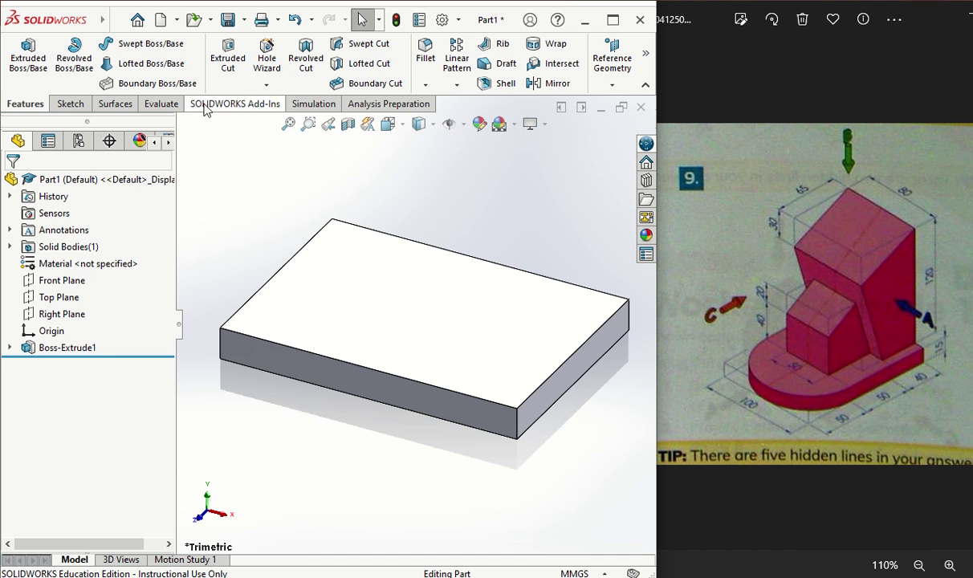
# Step: Fillet the two vertical corner edges at one short end of the plate with a 50 mm radius
pyautogui.click(425, 53)
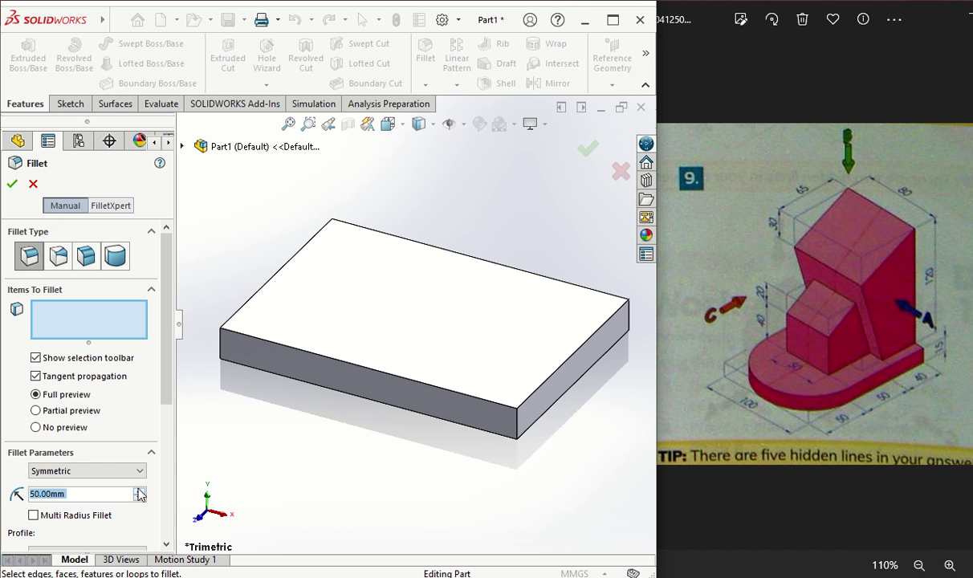
pyautogui.click(220, 341)
pyautogui.moveTo(221, 341); pyautogui.dragTo(313, 277, button='middle')
pyautogui.click(329, 230)
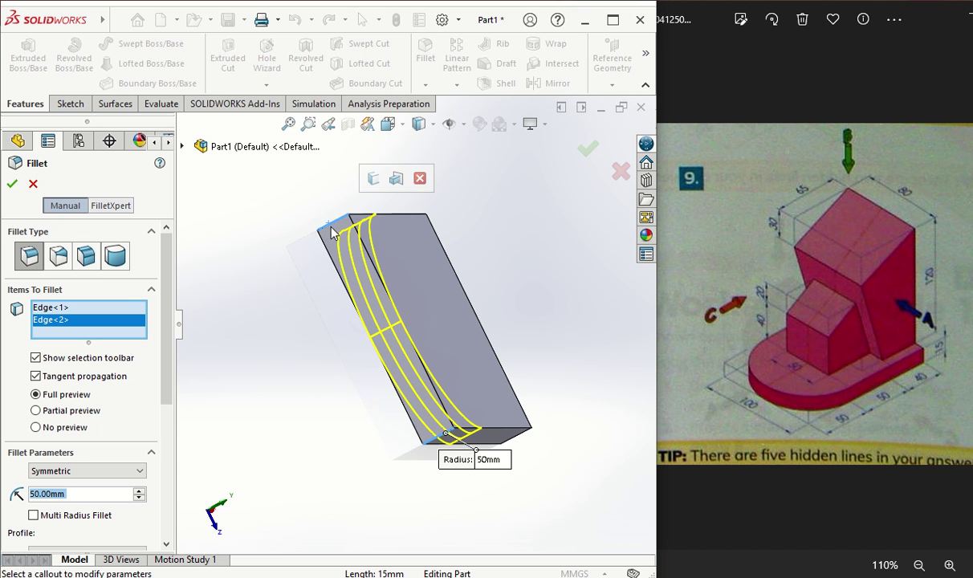
pyautogui.moveTo(329, 230); pyautogui.dragTo(265, 365, button='middle')
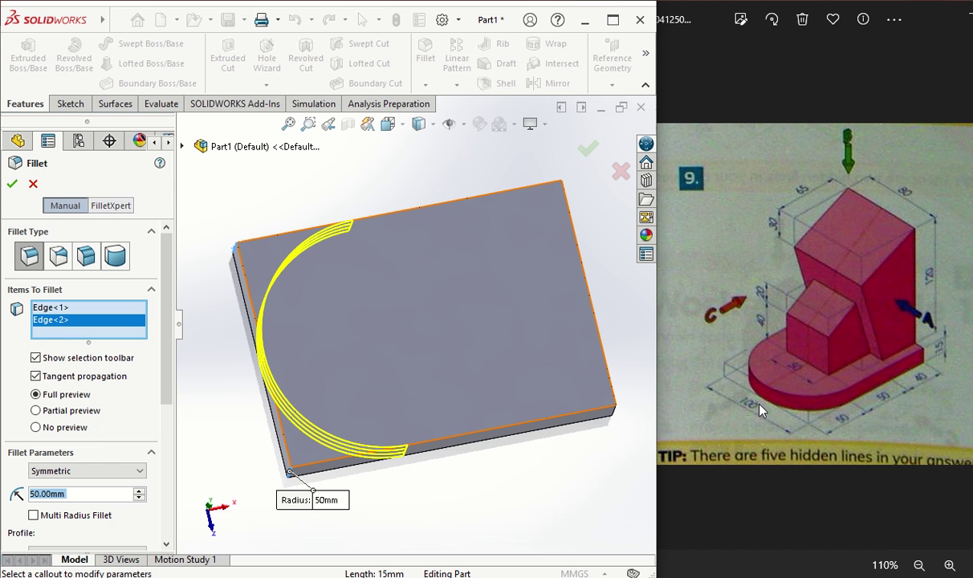
pyautogui.click(12, 186)
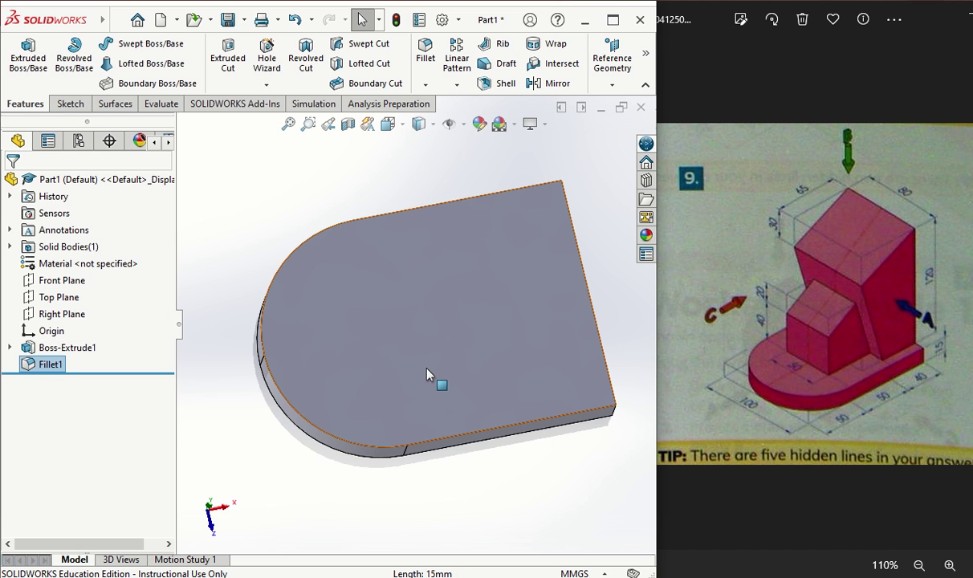
pyautogui.click(487, 297)
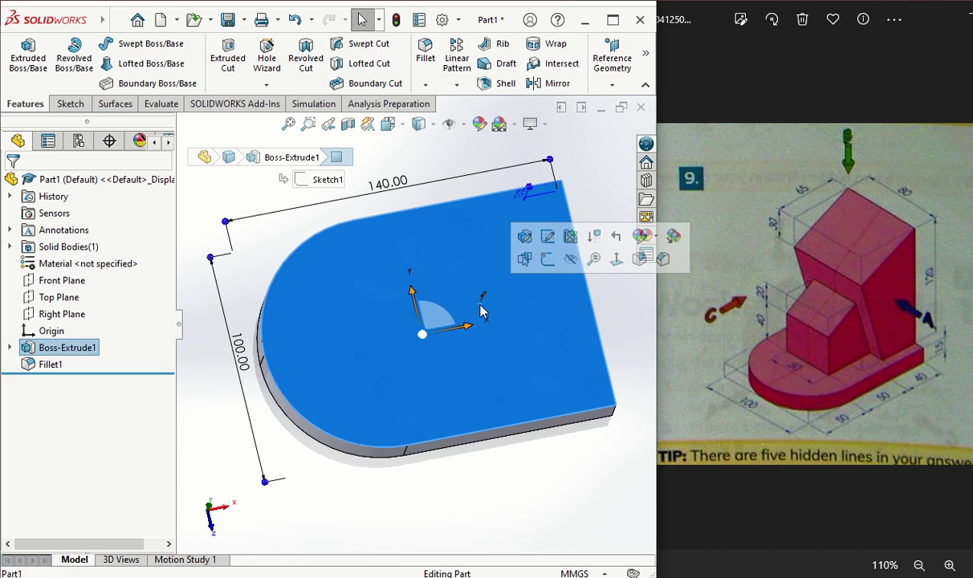
pyautogui.click(544, 267)
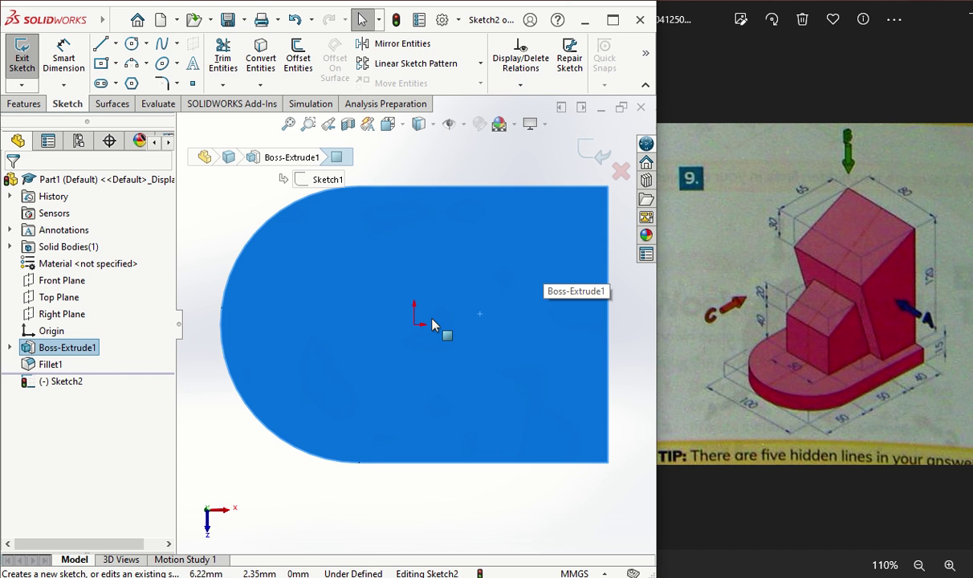
pyautogui.click(593, 153)
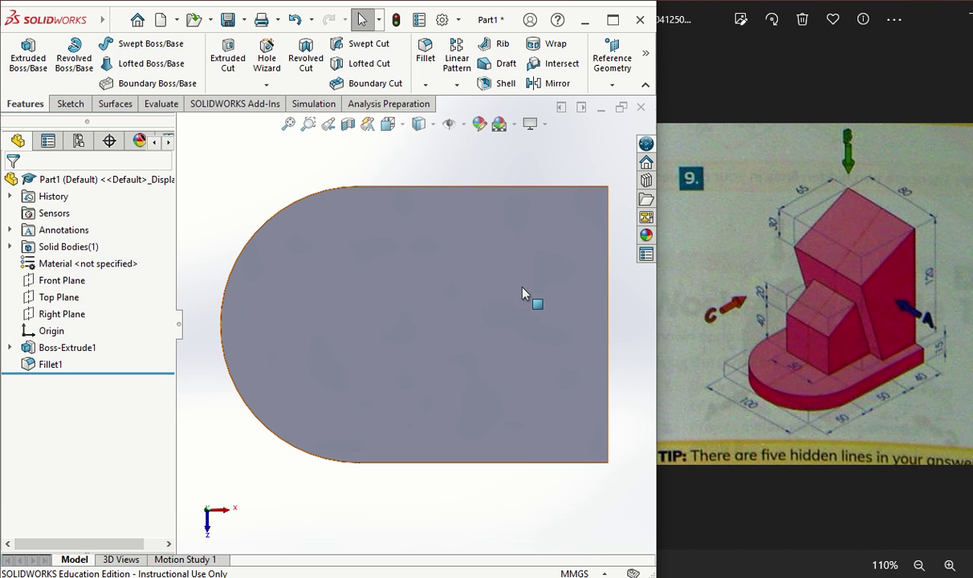
# Step: Open a new sketch on the Front Plane for the upright block's side profile
pyautogui.click(60, 281)
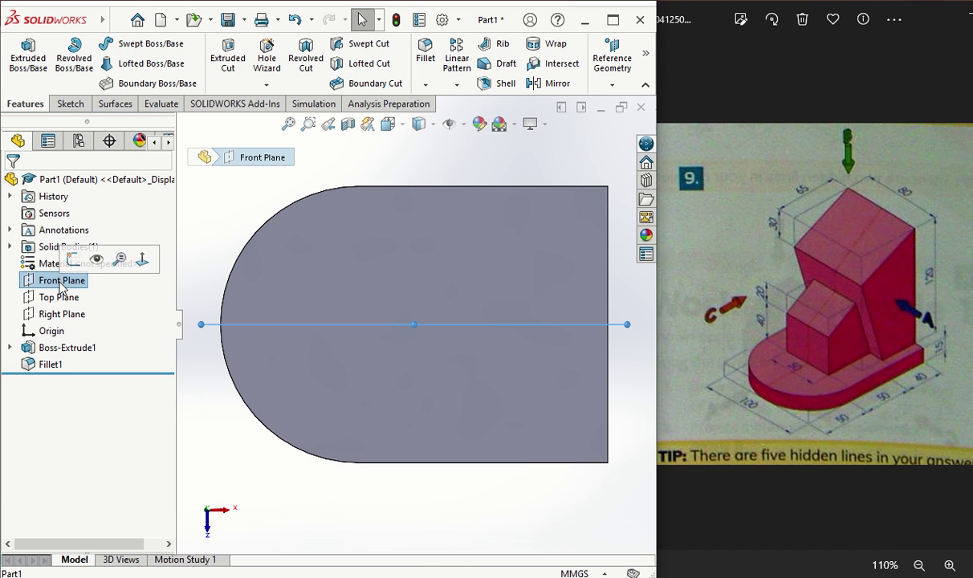
pyautogui.hotkey('ctrl', 'shift', 'z')
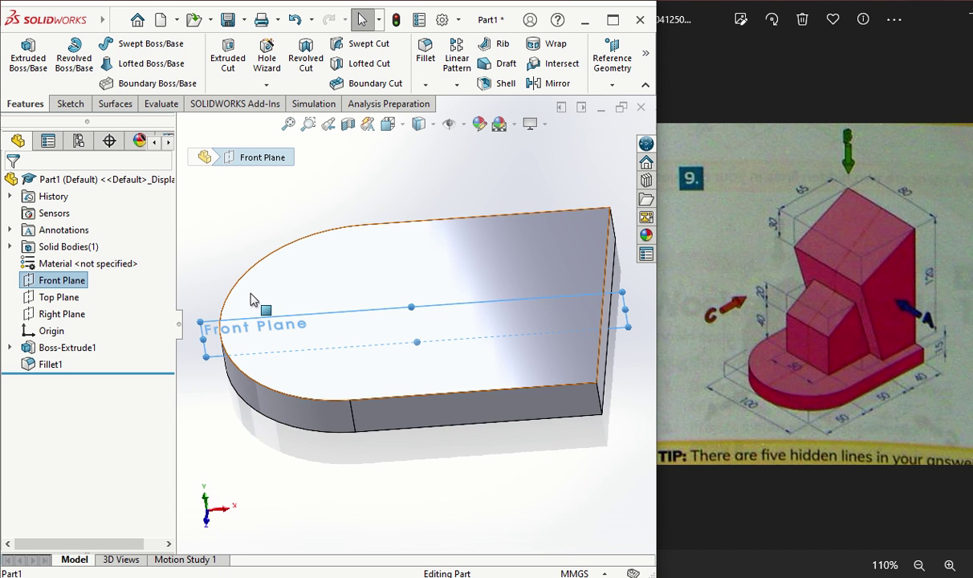
pyautogui.click(9, 346)
pyautogui.click(84, 364)
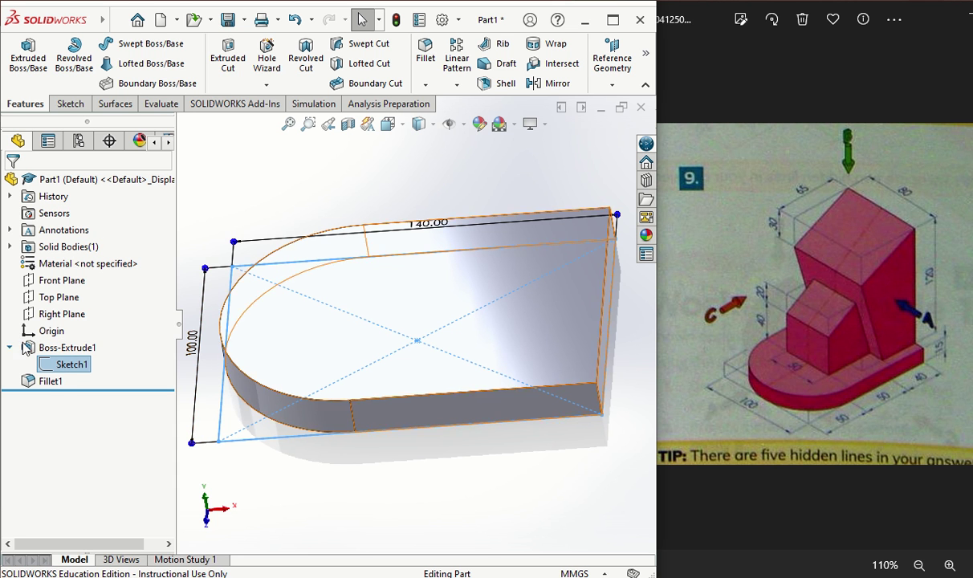
pyautogui.click(57, 280)
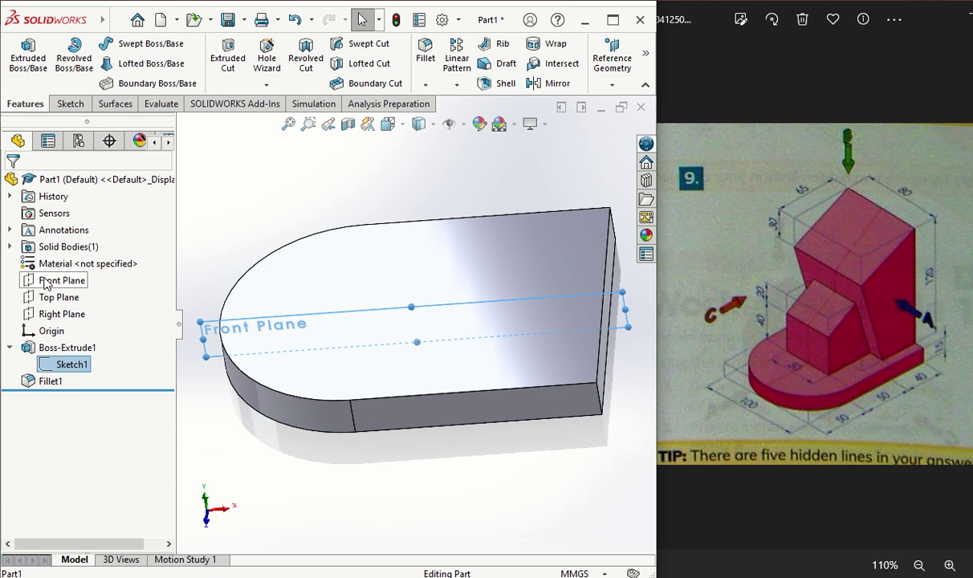
pyautogui.click(67, 103)
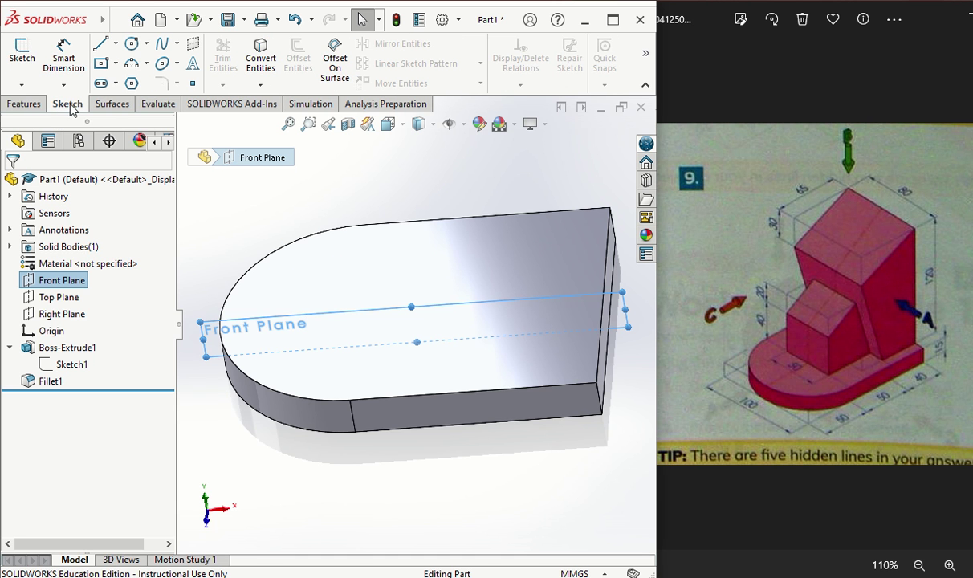
pyautogui.click(25, 63)
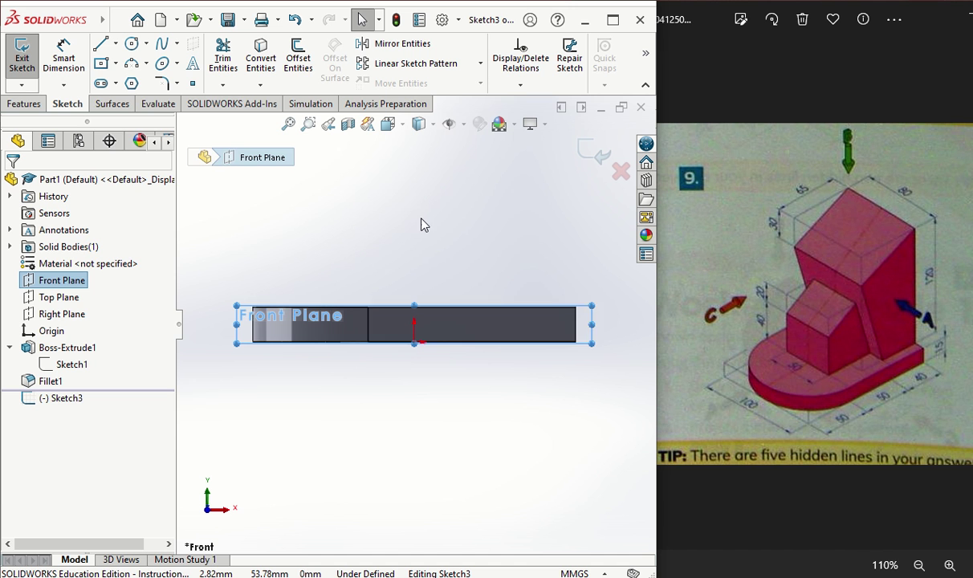
# Step: Sketch a closed four-line profile from the plate's upper square-end corner, about 144 mm high, 85 mm wide above and 55 mm wide at the base
pyautogui.click(100, 50)
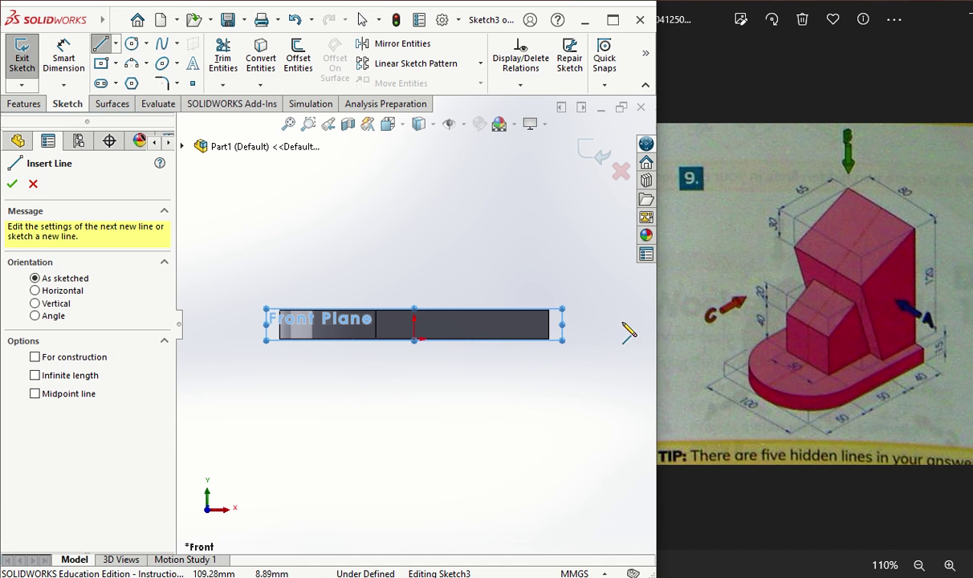
pyautogui.click(549, 311)
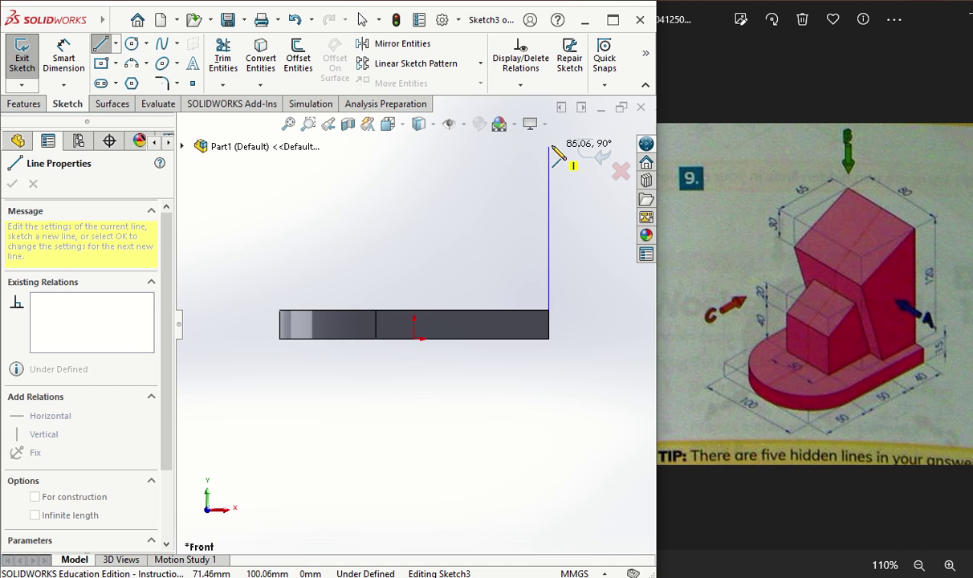
pyautogui.scroll(2, 495, 257)
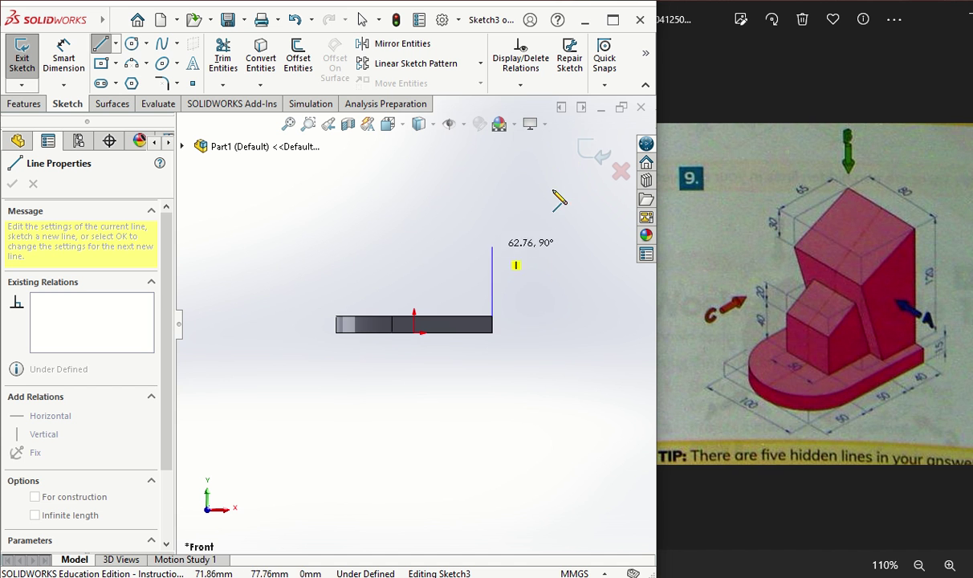
pyautogui.click(492, 155)
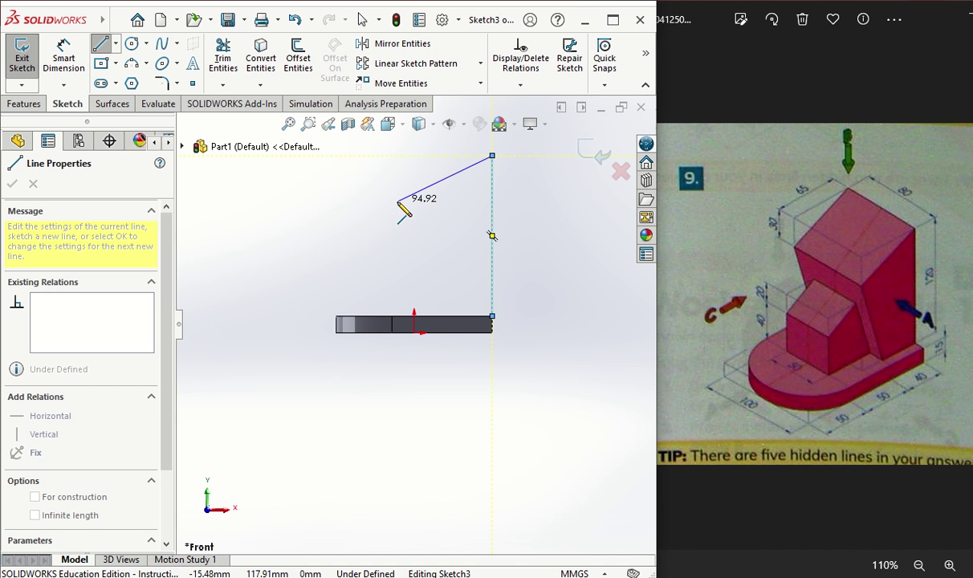
pyautogui.click(397, 202)
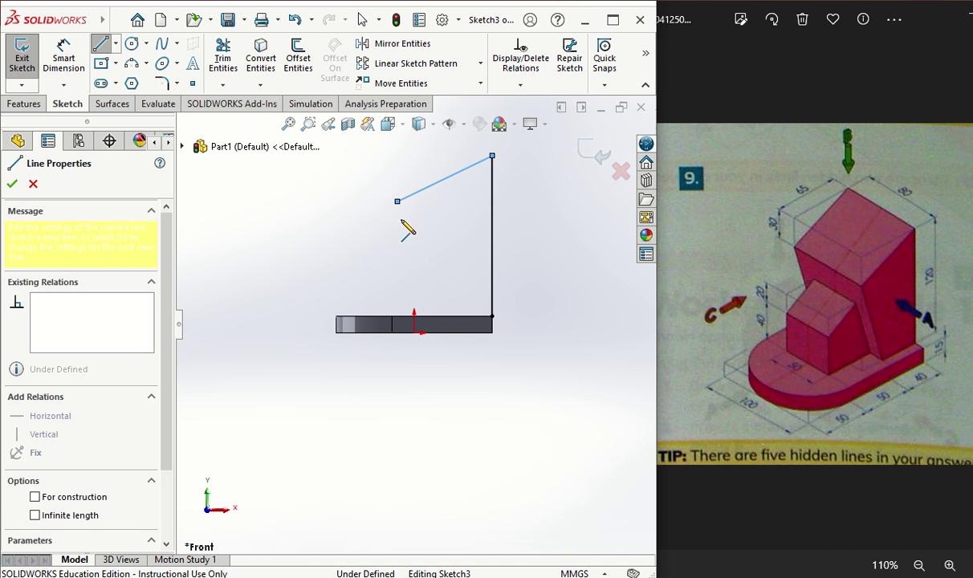
pyautogui.click(431, 316)
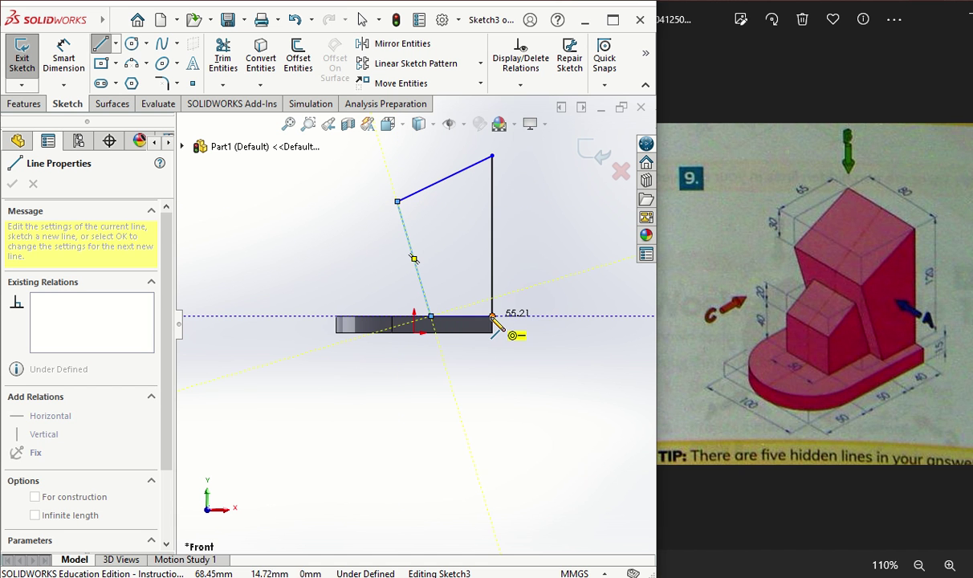
pyautogui.click(492, 316)
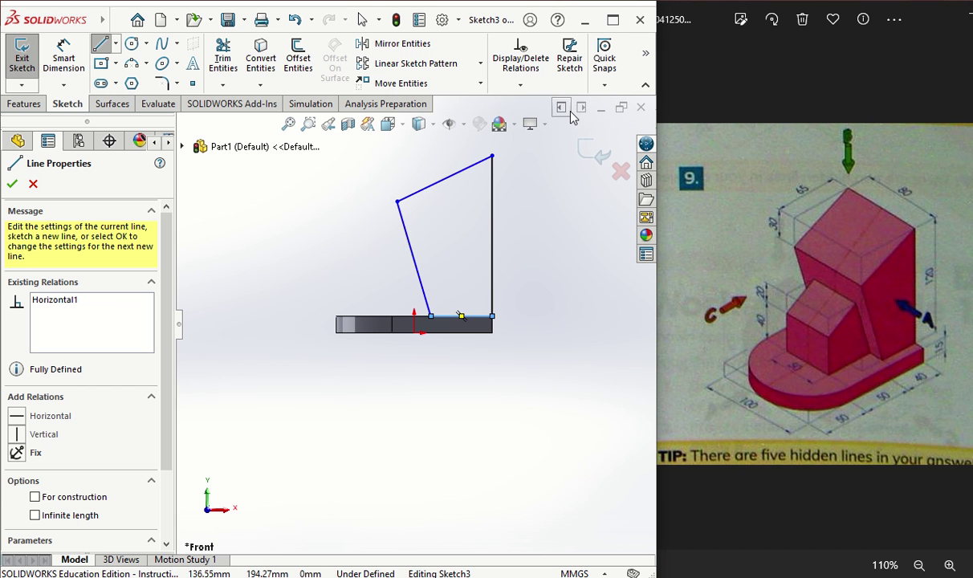
# Step: Turn on Shaded Sketch Contours for the closed profile and finish the line settings
pyautogui.moveTo(647, 58)
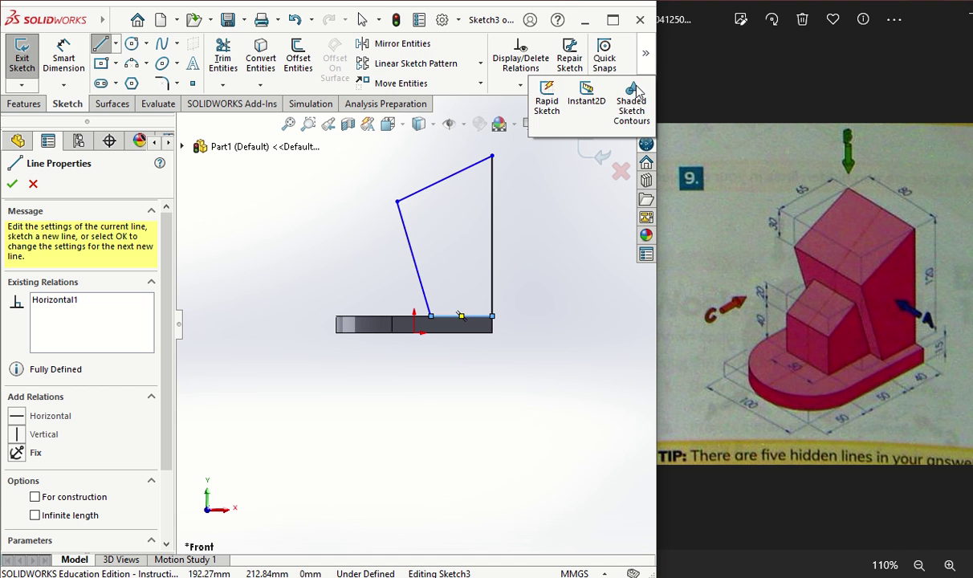
pyautogui.click(634, 95)
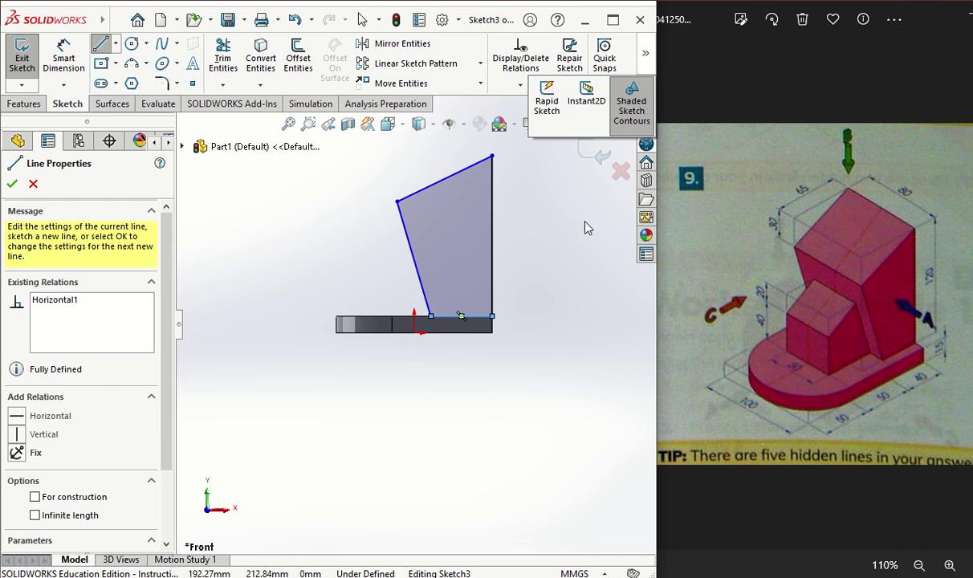
pyautogui.click(13, 185)
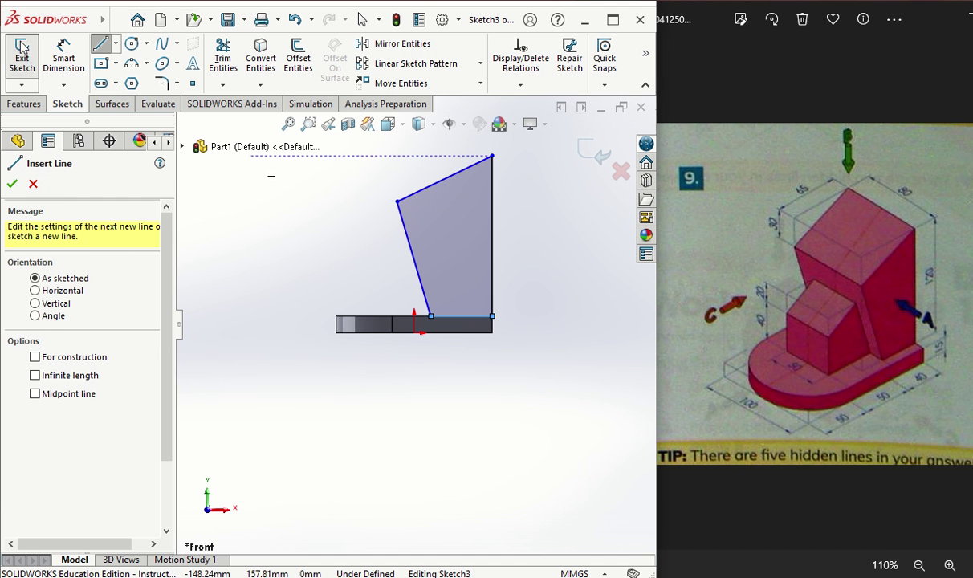
# Step: Dimension the profile's vertical edge at the plate's square end to 120 mm
pyautogui.click(64, 57)
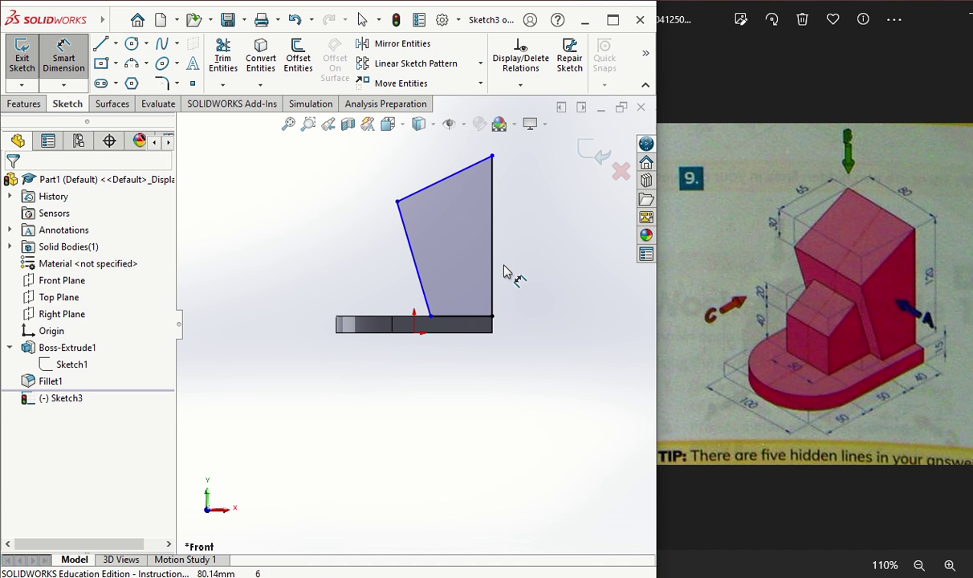
pyautogui.click(493, 270)
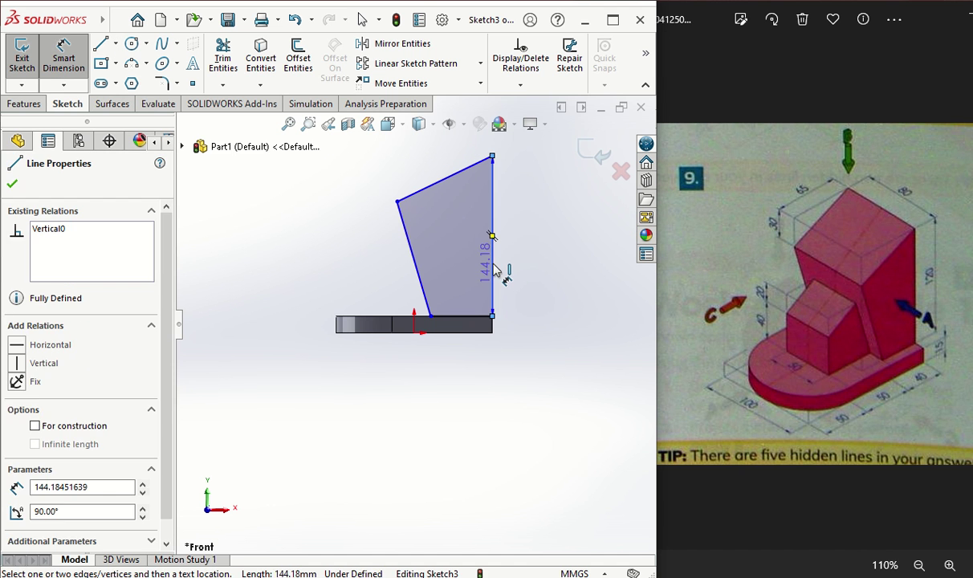
pyautogui.click(545, 274)
pyautogui.write('120')
pyautogui.press('Return')
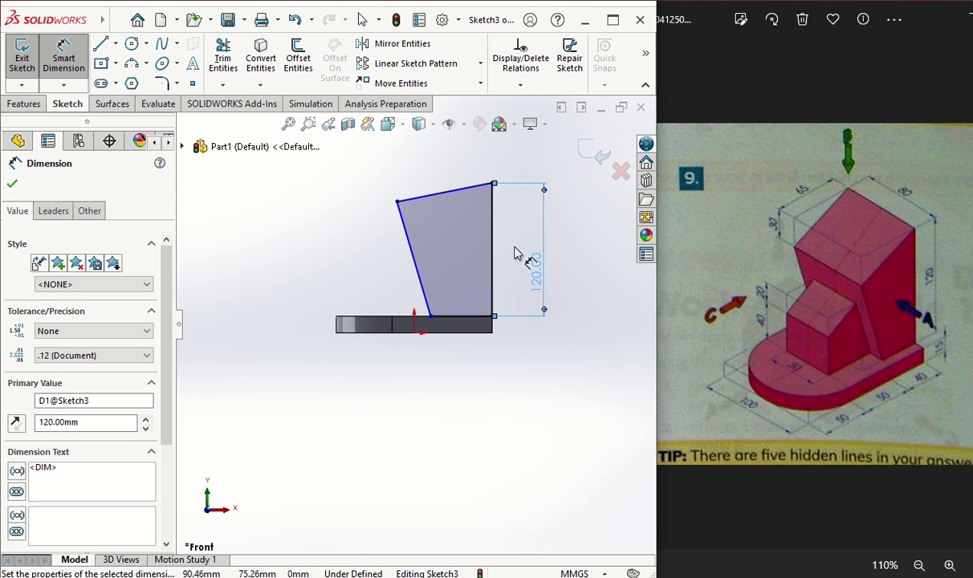
# Step: Dimension the sloping top edge between its two endpoints, 65 mm horizontally and 30 mm vertically
pyautogui.click(492, 184)
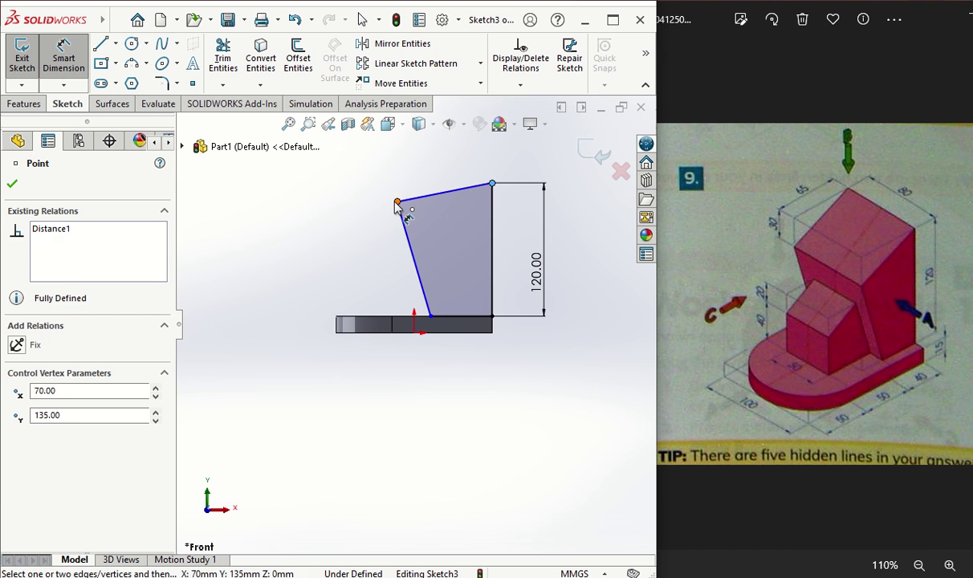
pyautogui.click(397, 202)
pyautogui.click(447, 160)
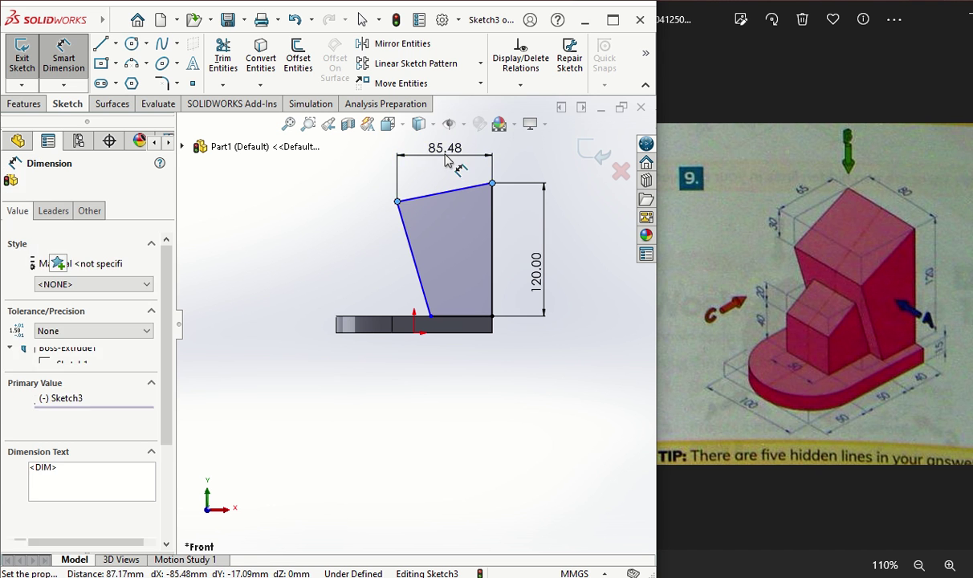
pyautogui.write('65')
pyautogui.press('Return')
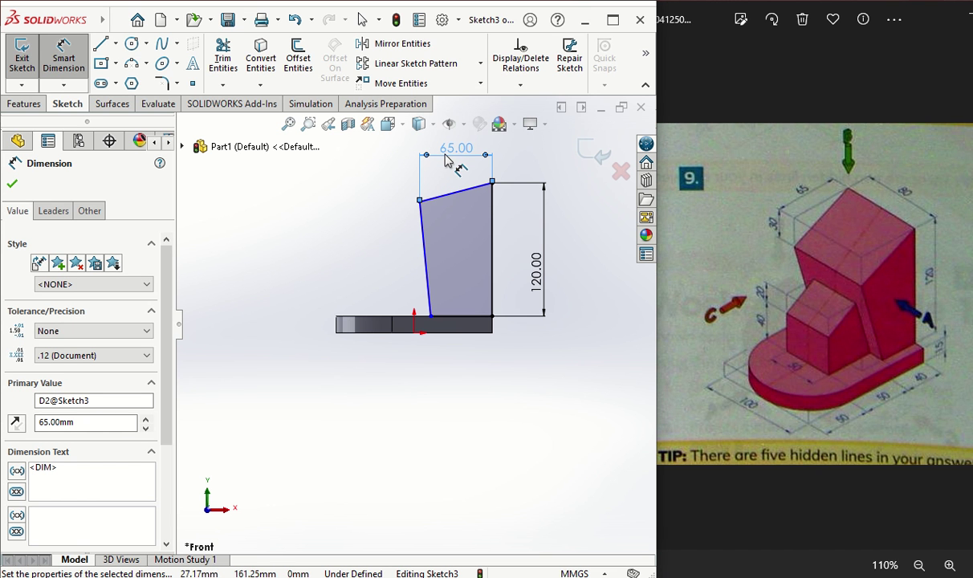
pyautogui.click(492, 185)
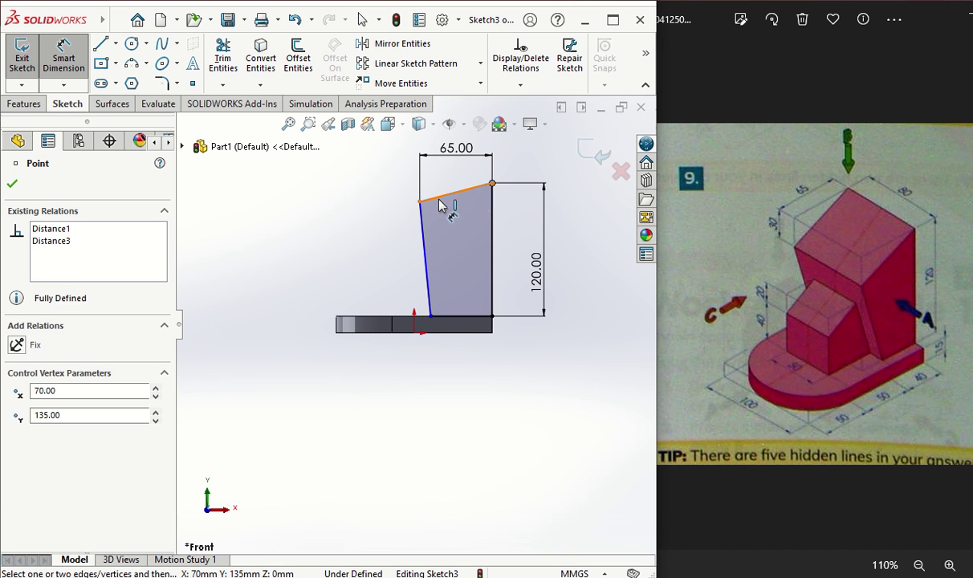
pyautogui.click(419, 199)
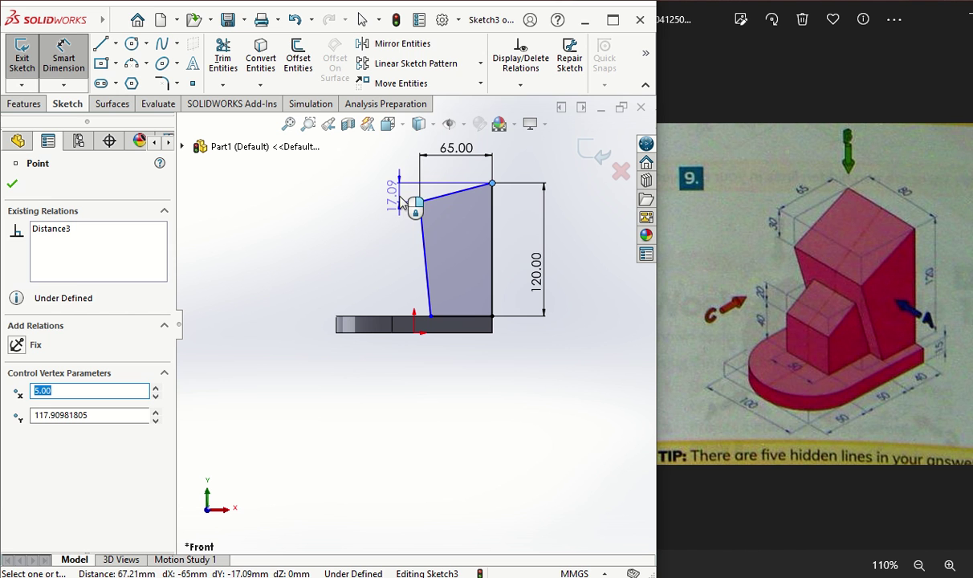
pyautogui.click(398, 205)
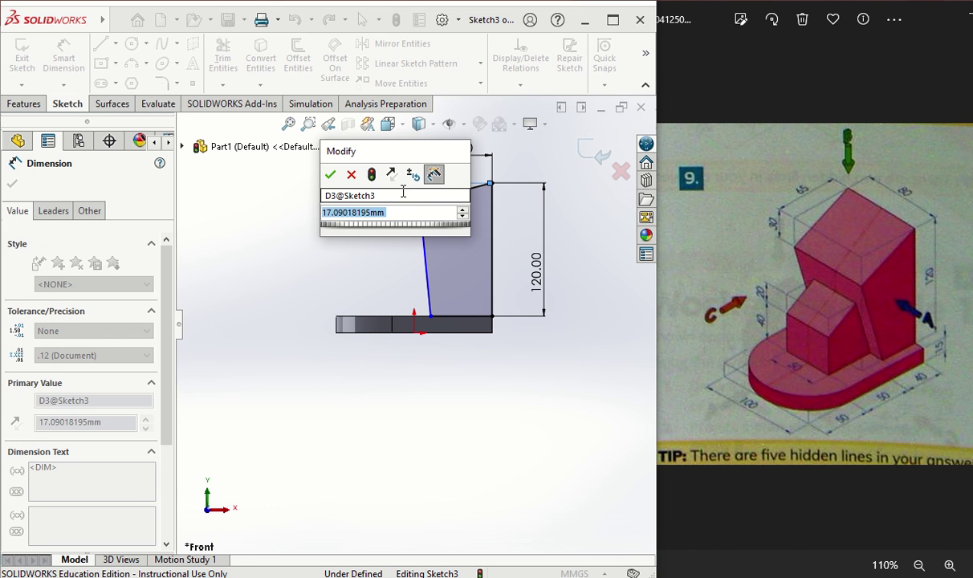
pyautogui.write('30')
pyautogui.press('Return')
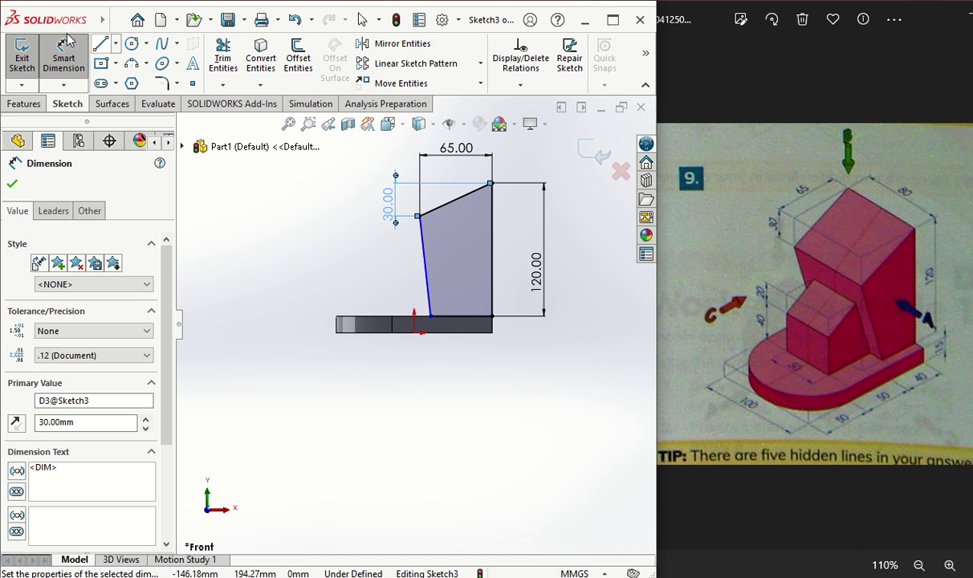
# Step: Dimension the profile's bottom edge along the plate's top to 40 mm
pyautogui.click(462, 321)
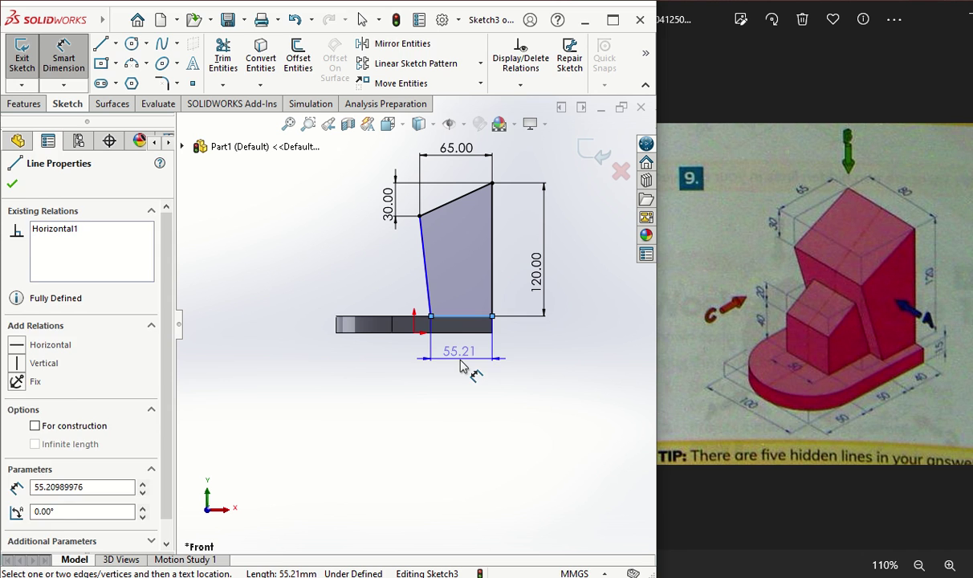
pyautogui.click(468, 368)
pyautogui.write('40')
pyautogui.press('Return')
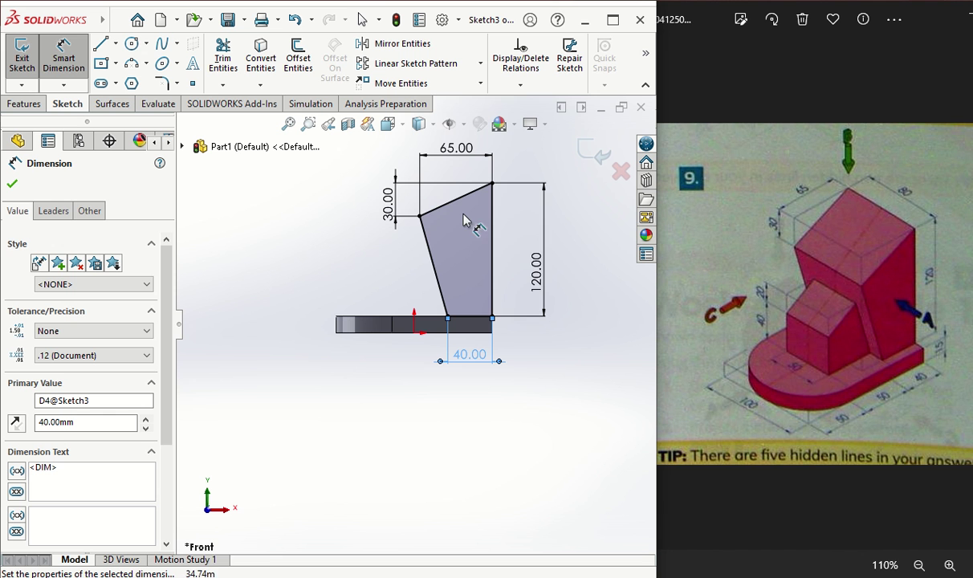
pyautogui.click(15, 187)
# Step: Extrude the slanted upright profile 80 mm as a boss, using the Mid Plane end condition
pyautogui.moveTo(314, 324); pyautogui.dragTo(336, 367, button='middle')
pyautogui.click(24, 103)
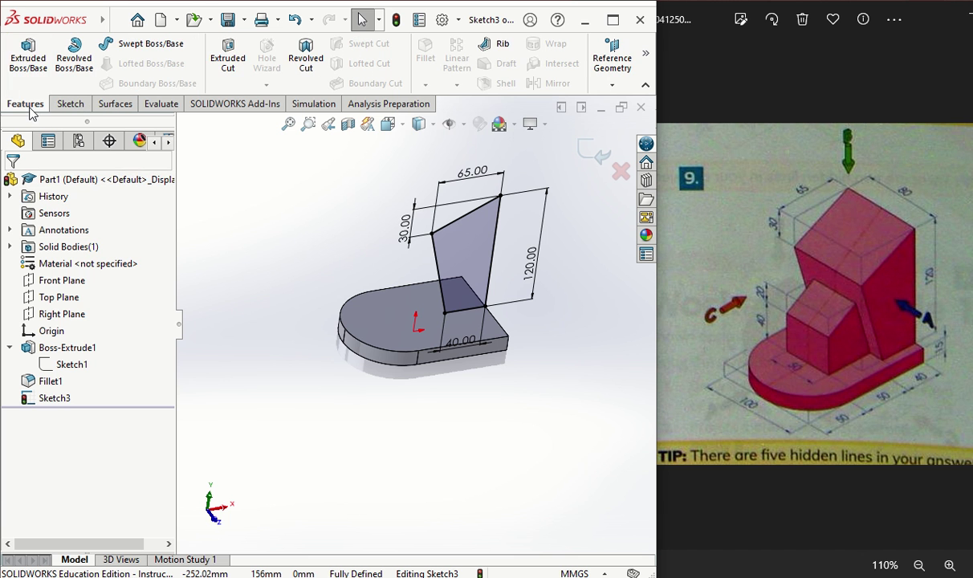
pyautogui.click(28, 60)
pyautogui.moveTo(294, 290); pyautogui.dragTo(197, 313, button='middle')
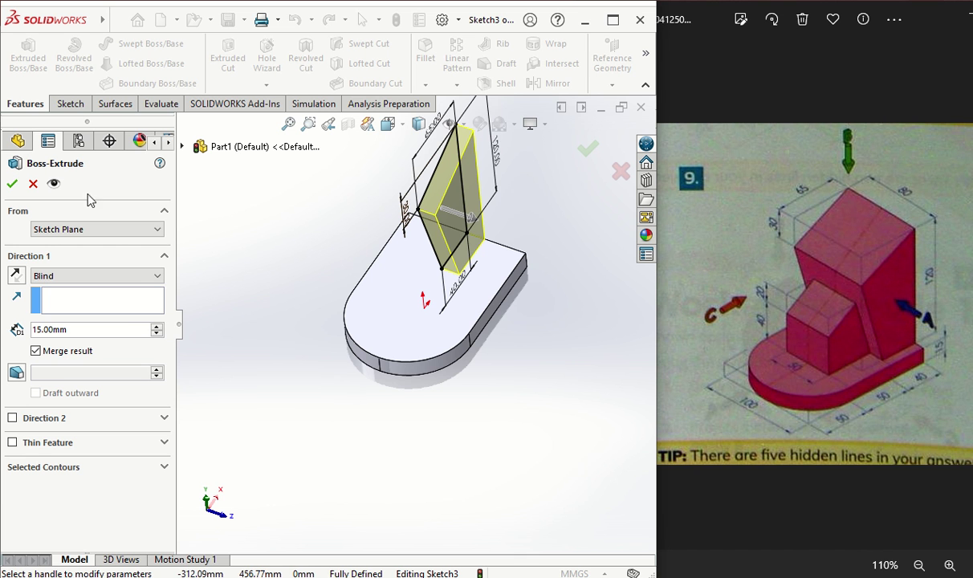
pyautogui.click(157, 328)
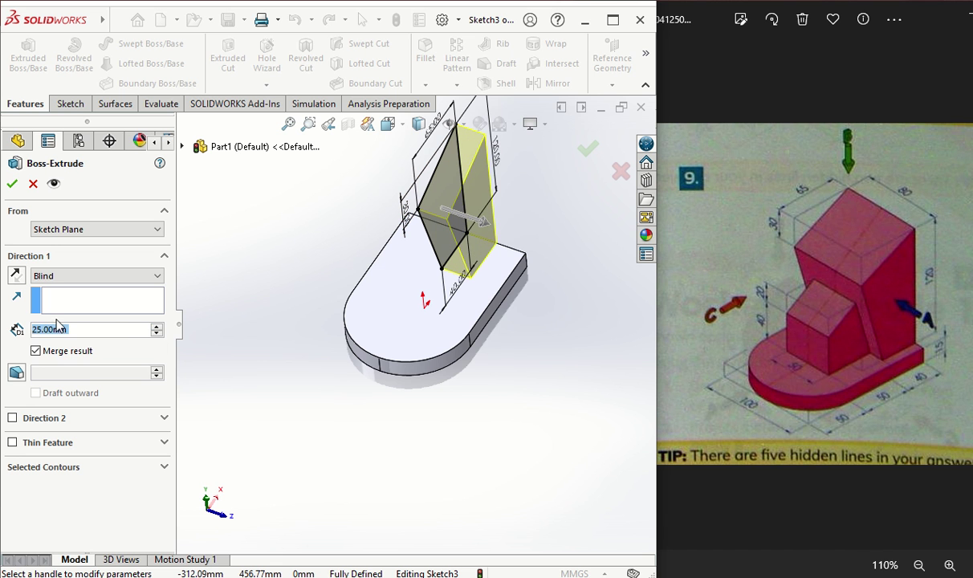
pyautogui.write('80')
pyautogui.press('Return')
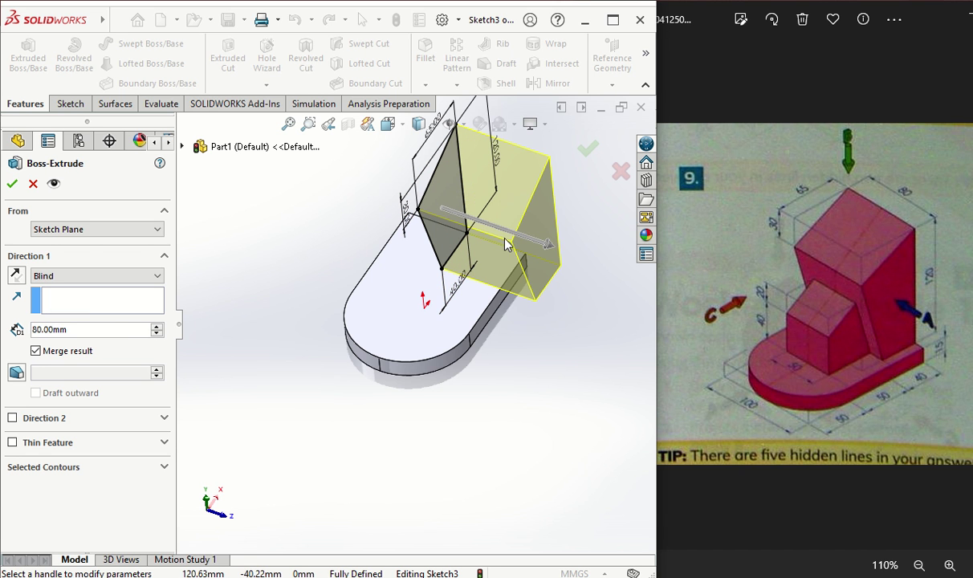
pyautogui.moveTo(514, 240); pyautogui.dragTo(77, 246, button='middle')
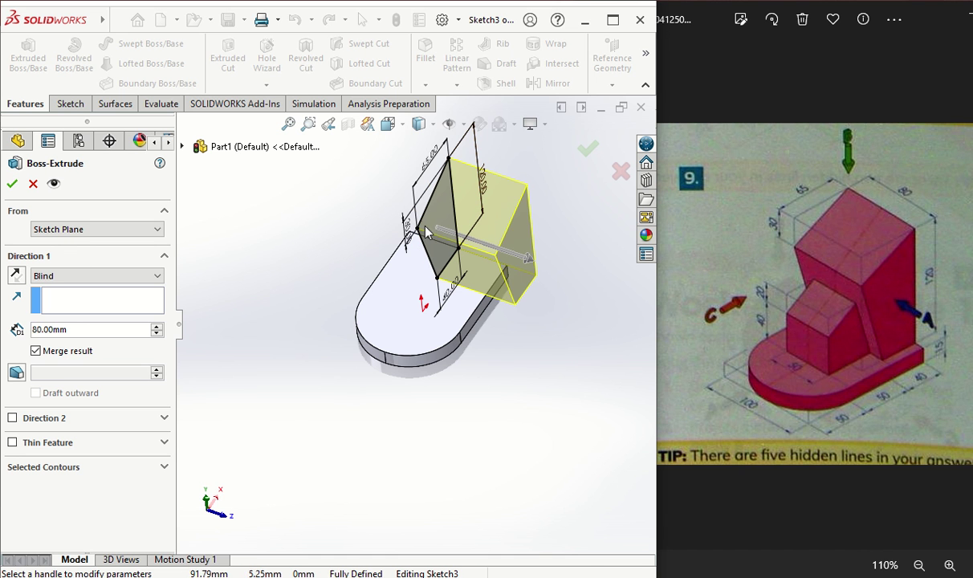
pyautogui.click(33, 278)
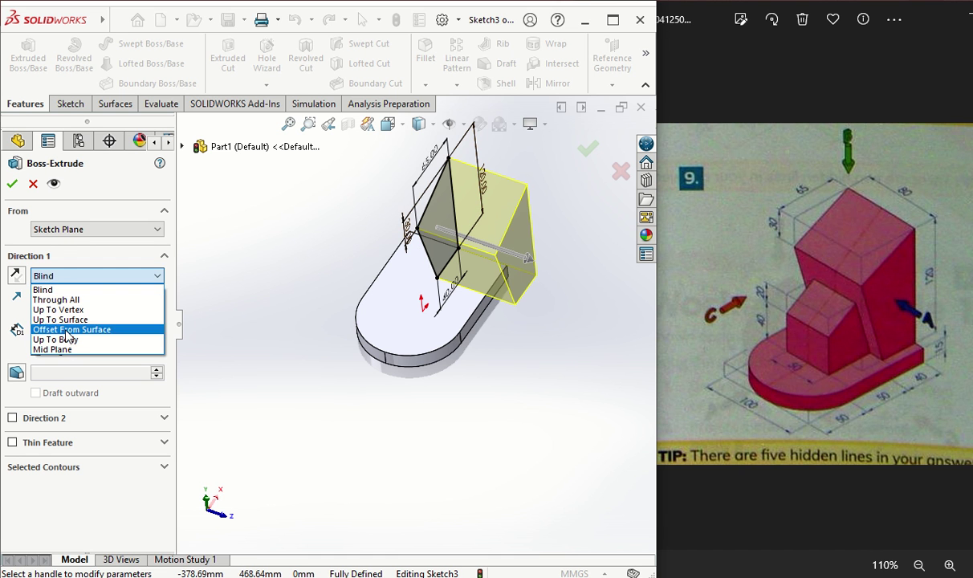
pyautogui.click(69, 350)
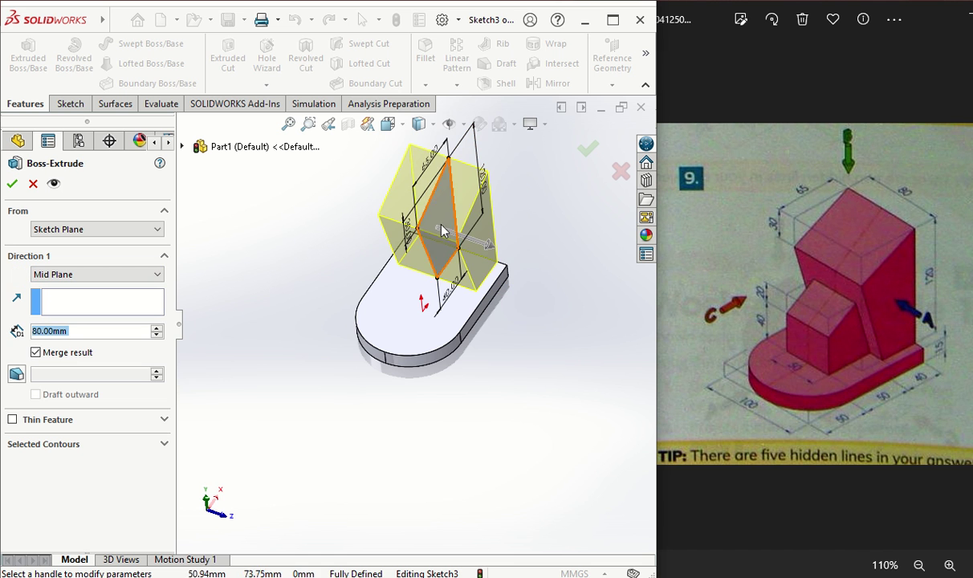
pyautogui.moveTo(427, 239); pyautogui.dragTo(446, 261, button='middle')
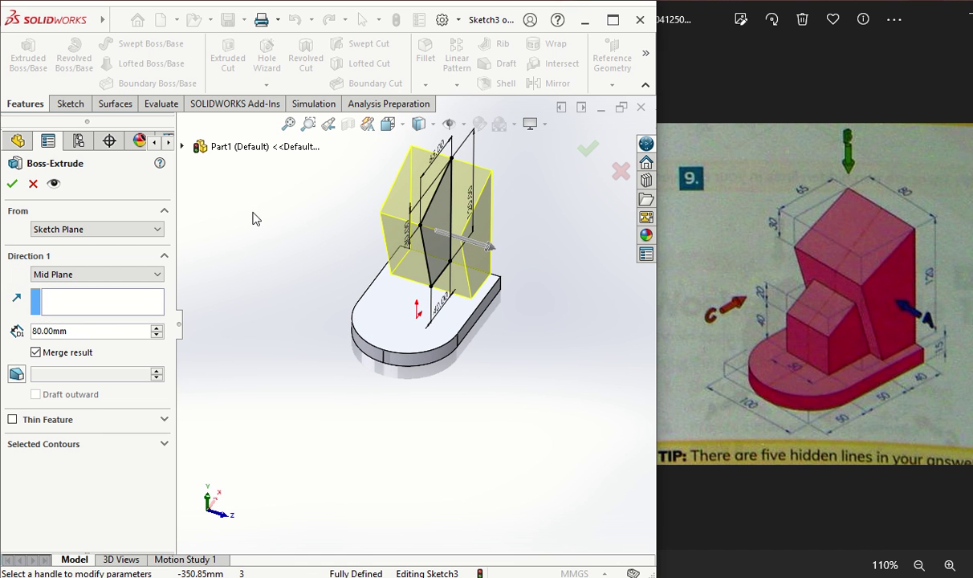
pyautogui.click(12, 186)
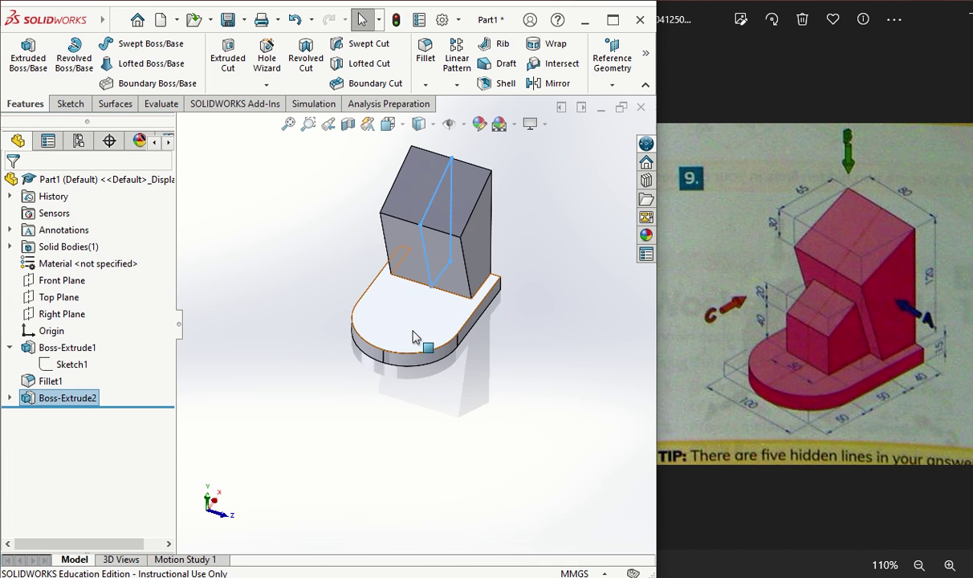
# Step: On the Front Plane, sketch a closed block profile against the upright's slanted face, about 60 mm along the plate, its sloping top rising about 30 mm
pyautogui.moveTo(514, 382); pyautogui.dragTo(498, 363, button='middle')
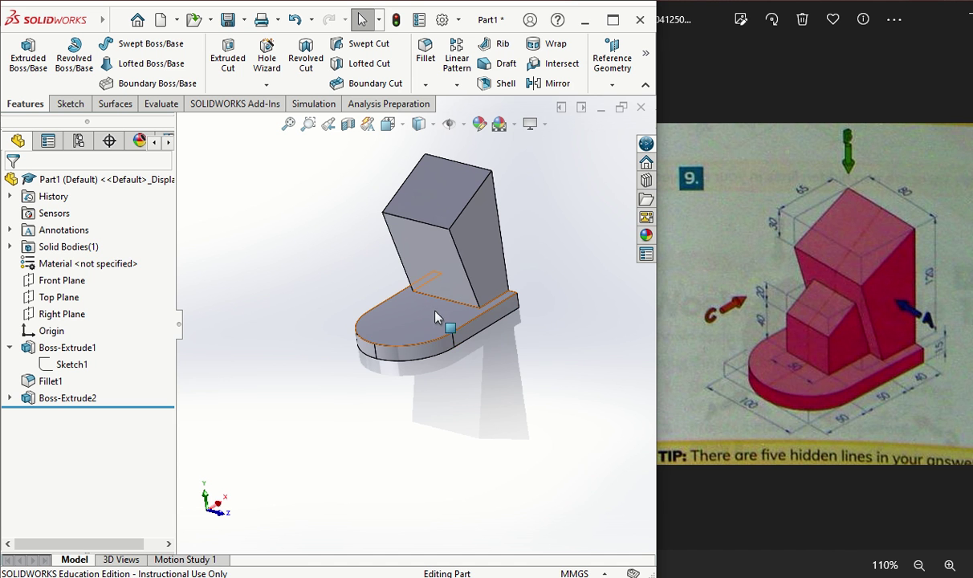
pyautogui.click(50, 286)
pyautogui.click(70, 104)
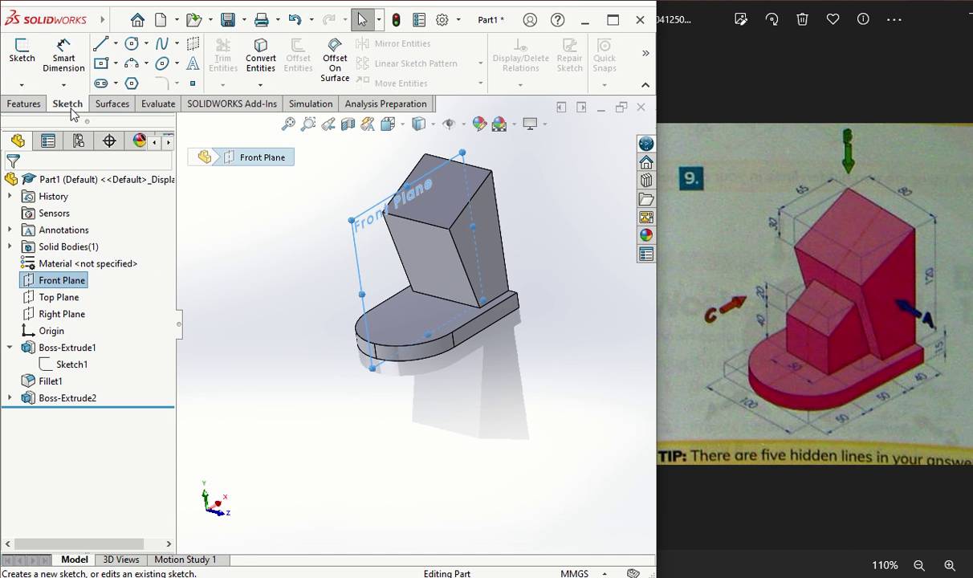
pyautogui.click(23, 56)
pyautogui.click(100, 43)
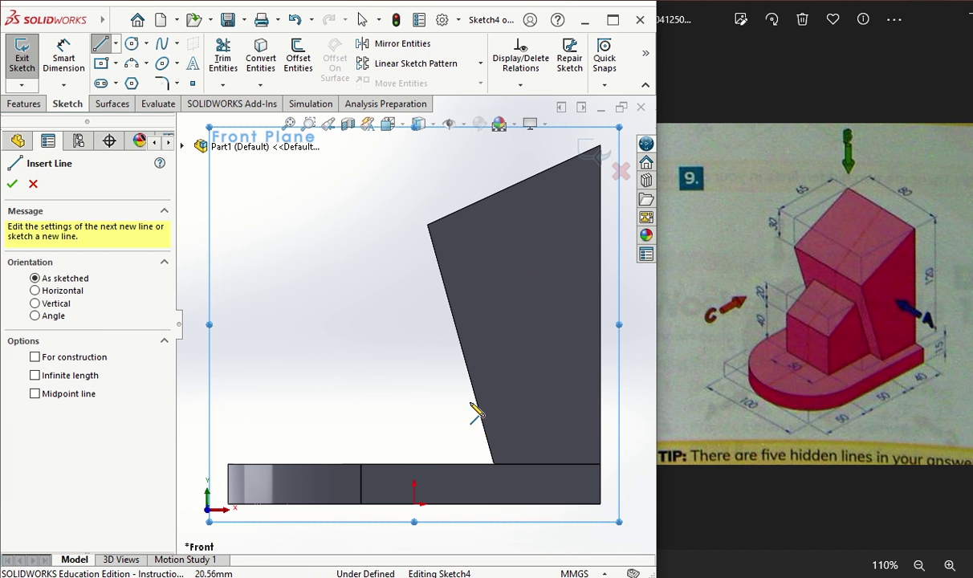
pyautogui.click(493, 464)
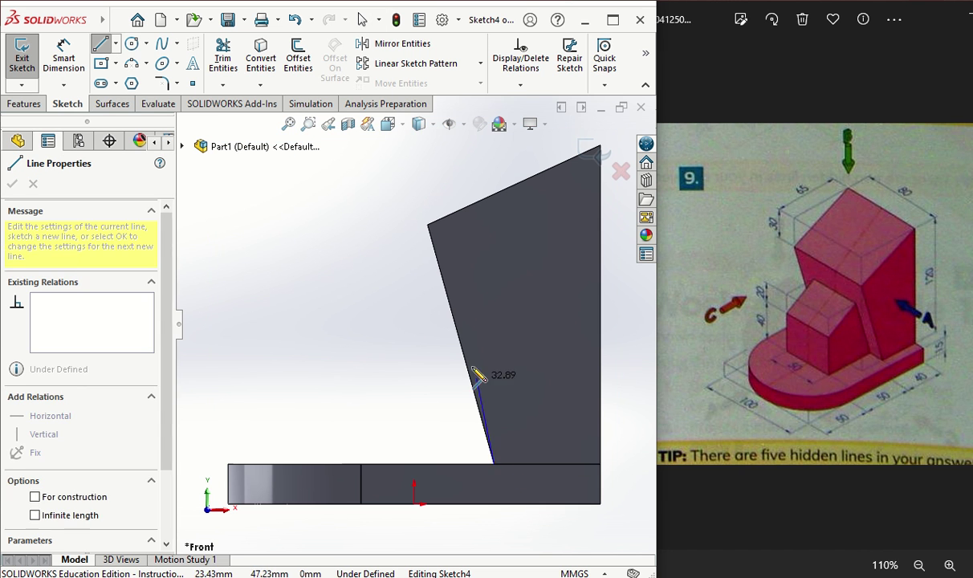
pyautogui.click(449, 302)
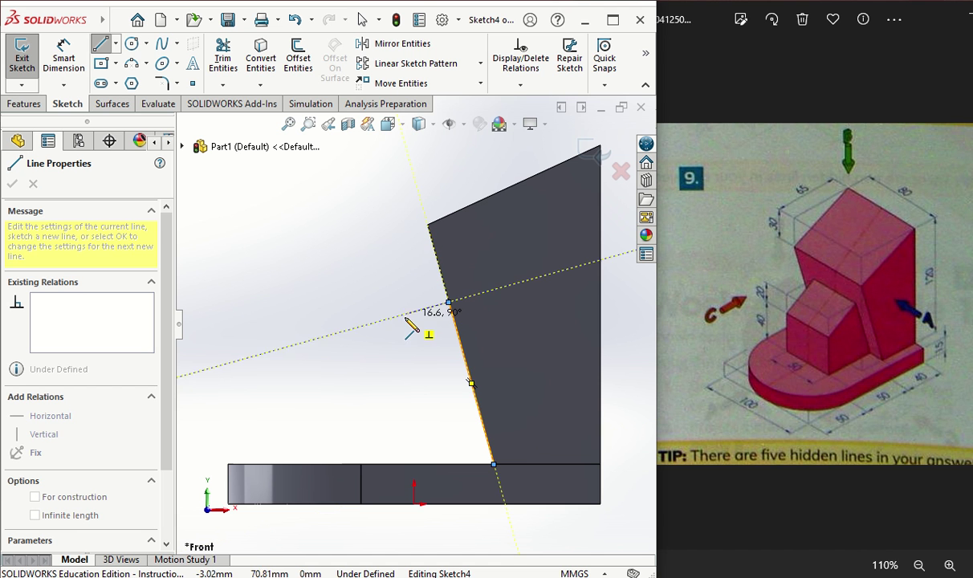
pyautogui.click(335, 383)
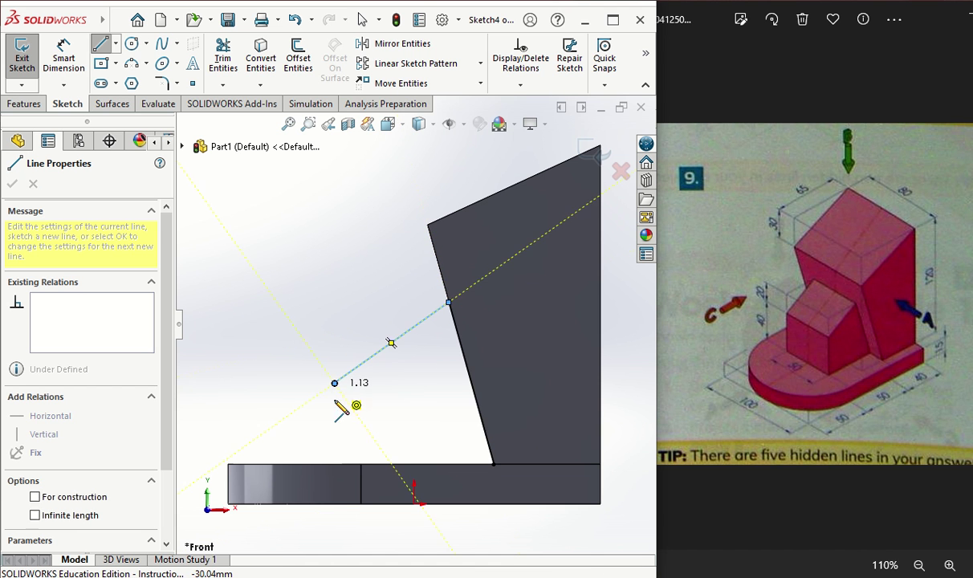
pyautogui.click(334, 464)
pyautogui.click(493, 465)
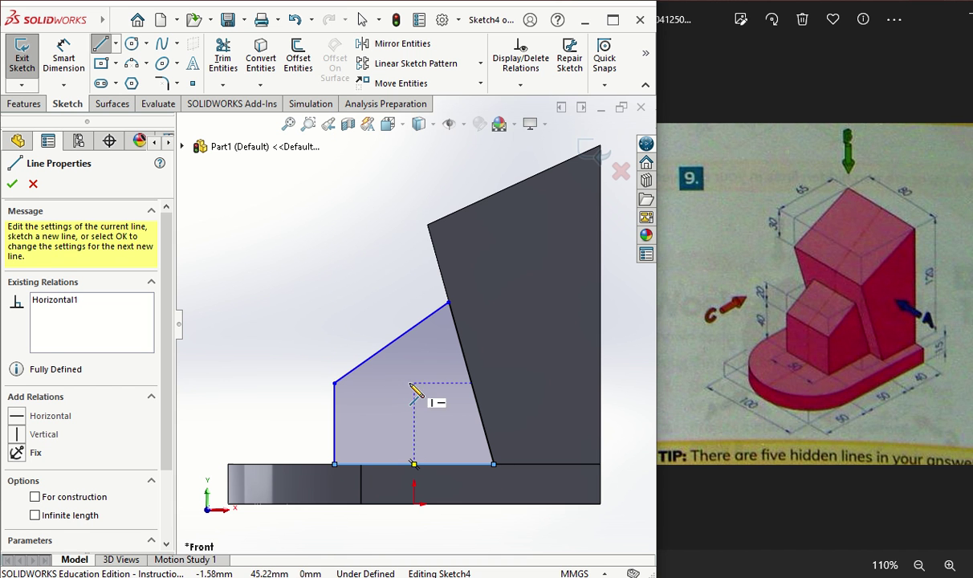
pyautogui.click(15, 188)
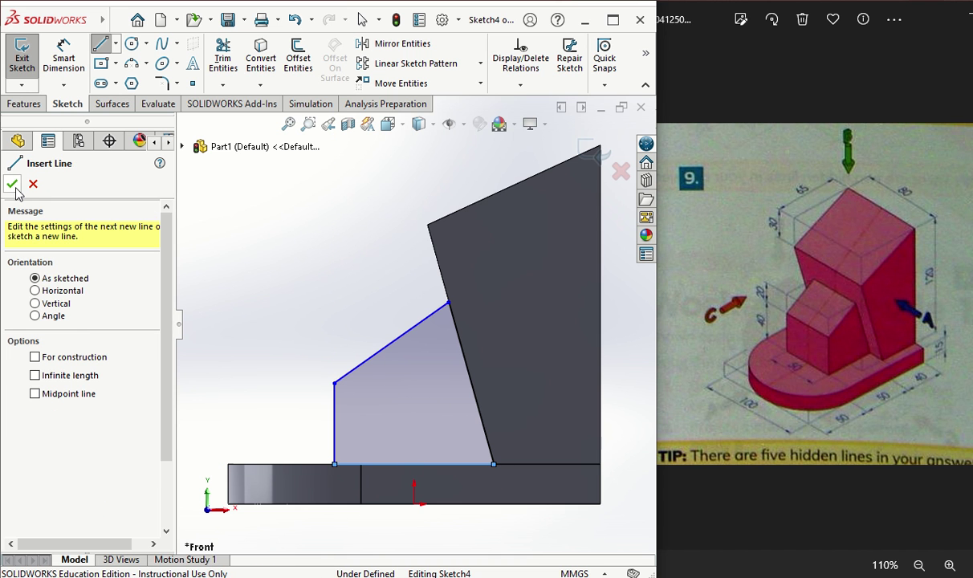
pyautogui.click(14, 186)
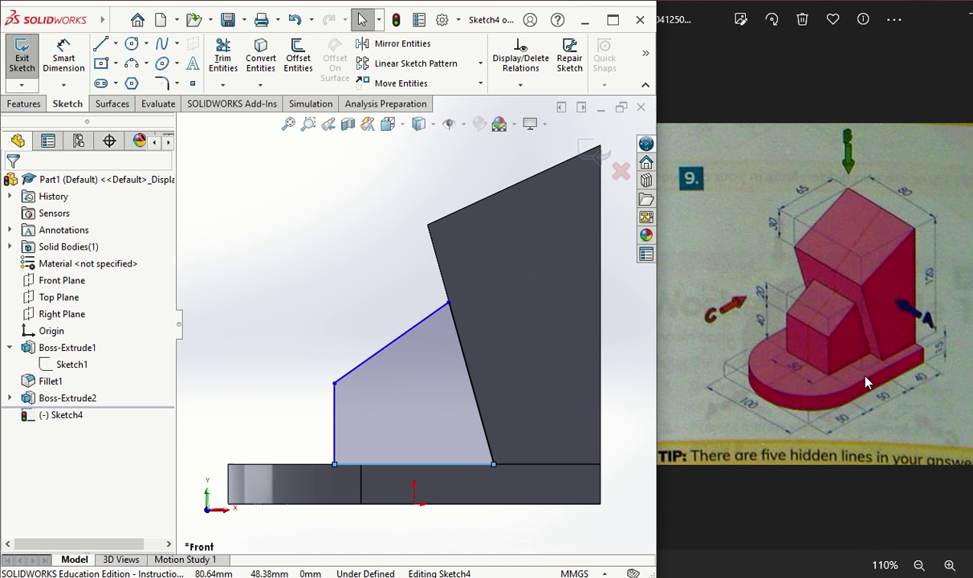
# Step: Dimension the vertical distance between the endpoints of the block profile's sloping top edge to 20 mm
pyautogui.click(65, 56)
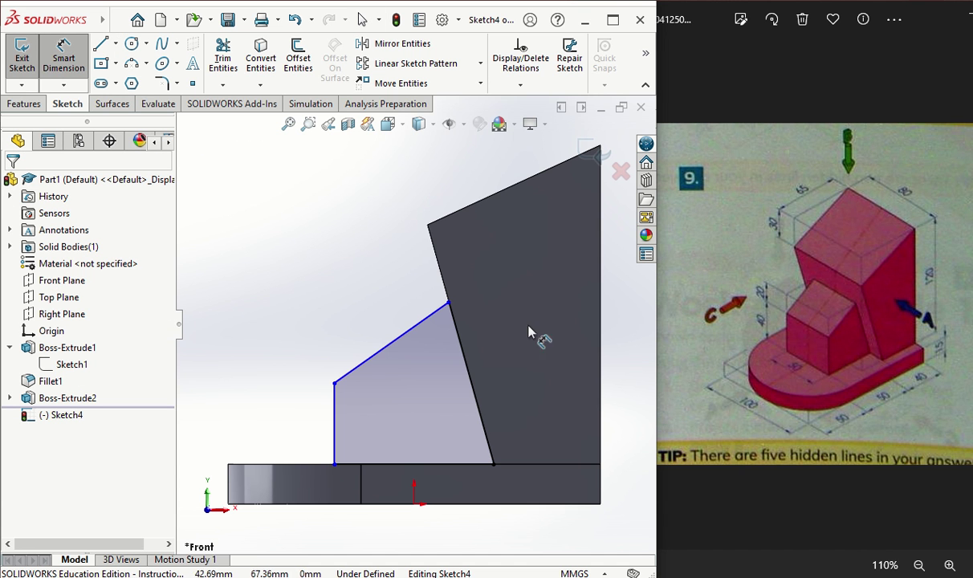
pyautogui.click(449, 305)
pyautogui.click(334, 382)
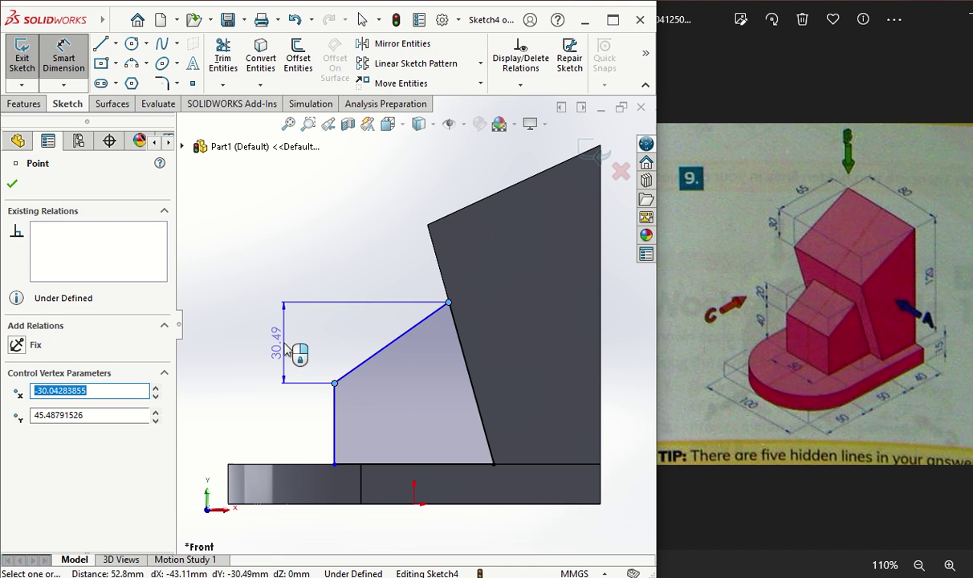
pyautogui.click(286, 348)
pyautogui.write('20')
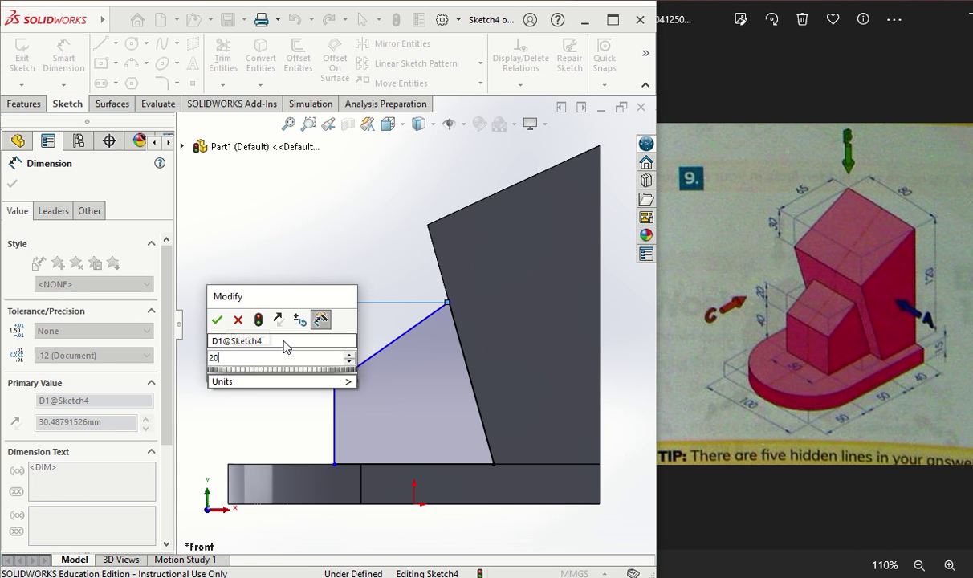
pyautogui.press('Return')
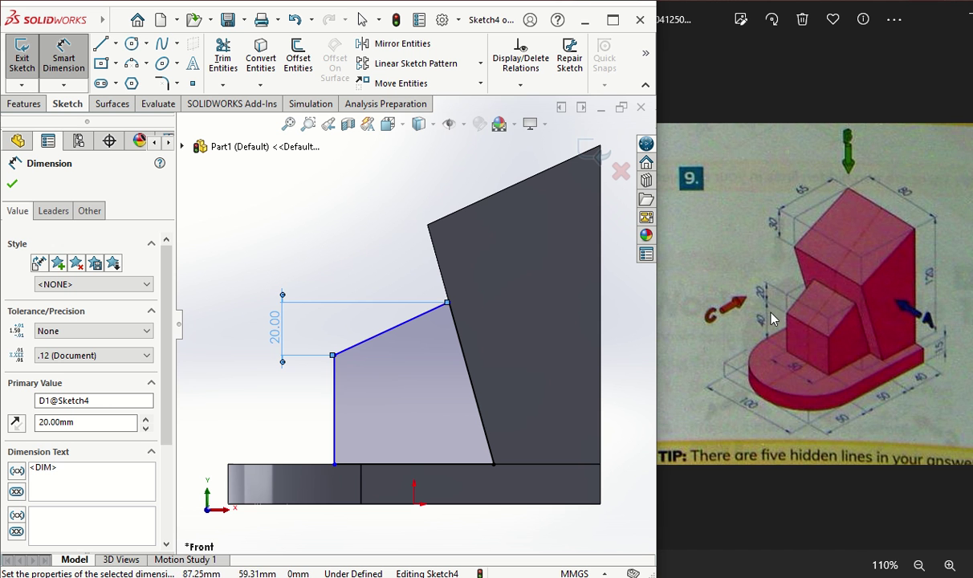
# Step: Dimension the block profile's vertical outer edge to 40 mm
pyautogui.click(335, 399)
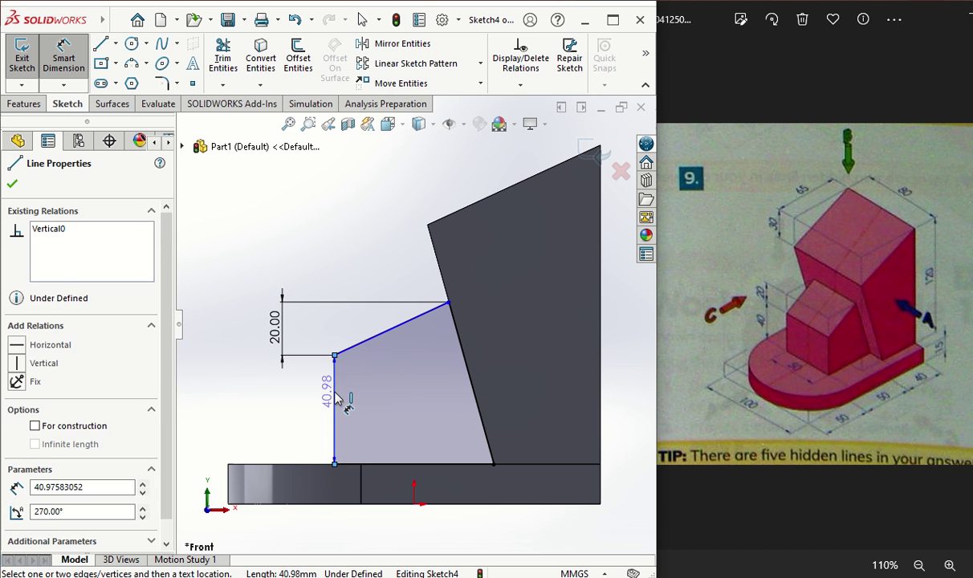
pyautogui.click(277, 395)
pyautogui.write('40')
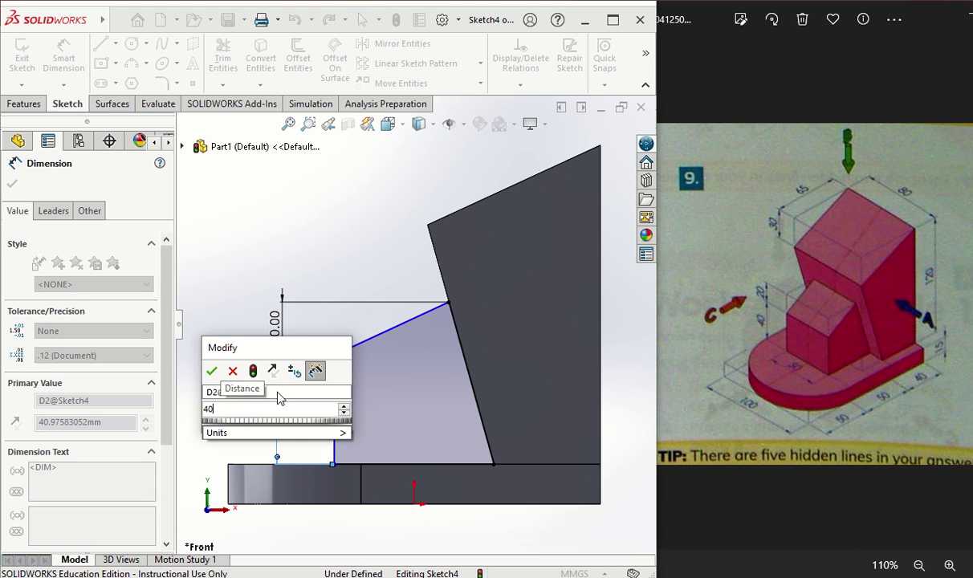
pyautogui.press('Return')
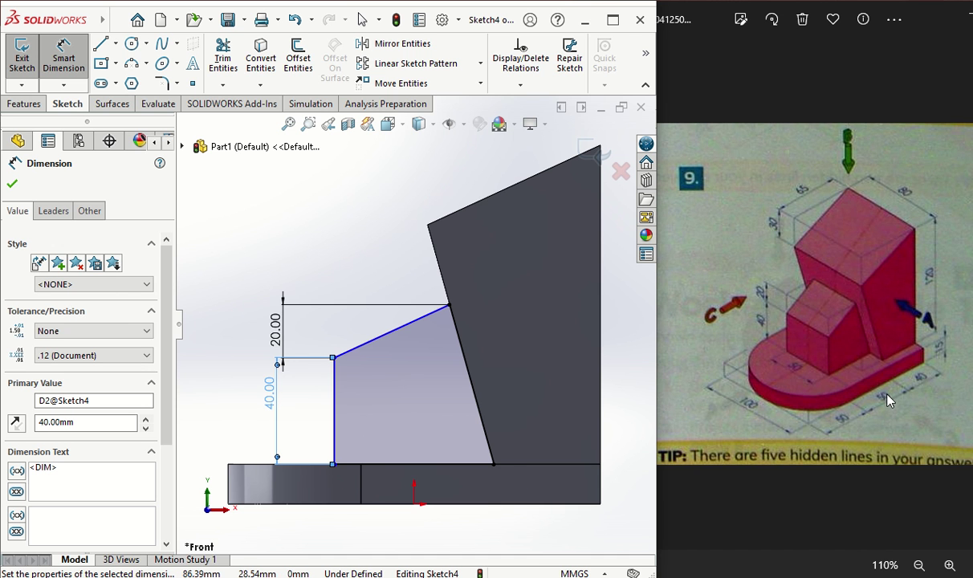
# Step: Dimension the block profile's bottom edge along the plate to 50 mm and finish dimensioning
pyautogui.click(399, 465)
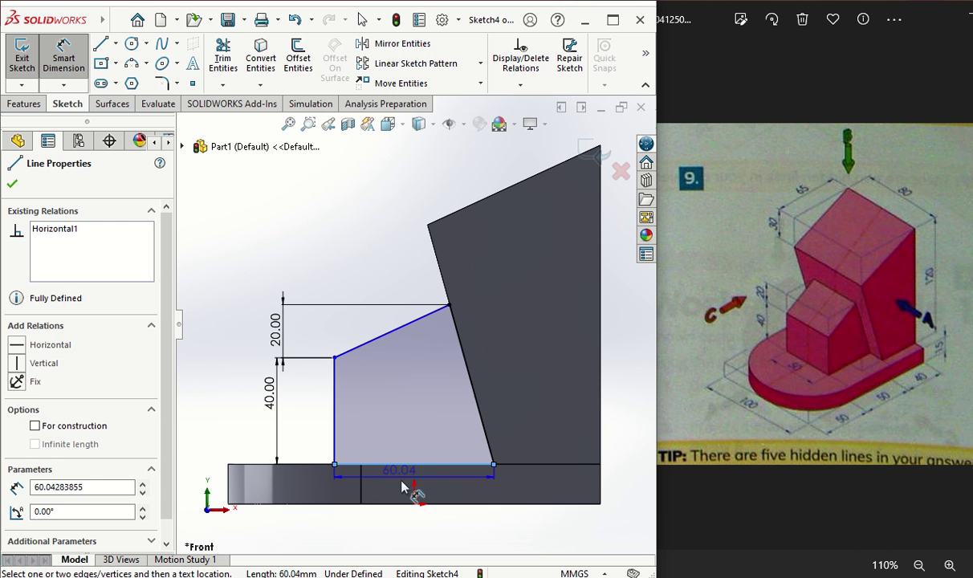
pyautogui.click(409, 538)
pyautogui.write('5')
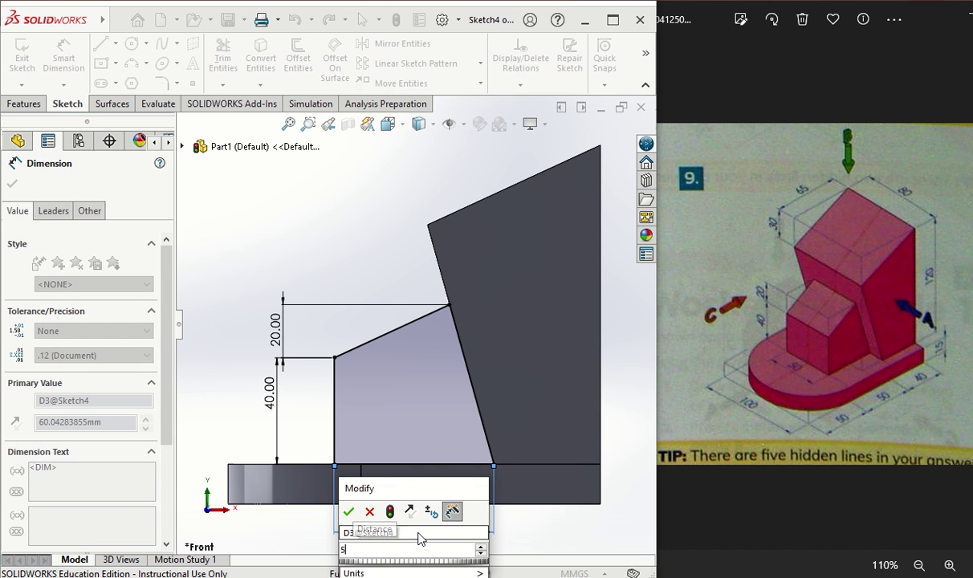
pyautogui.write('0')
pyautogui.press('Return')
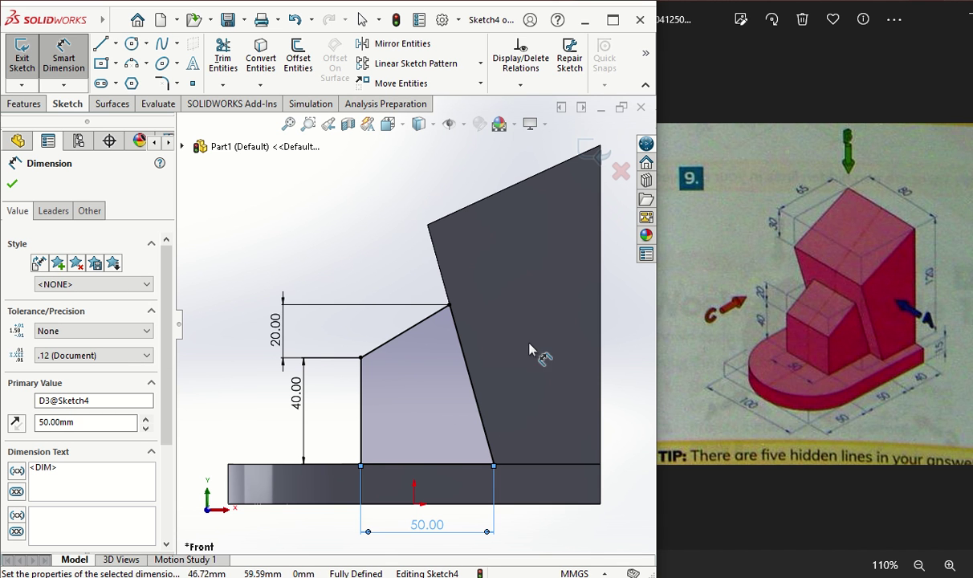
pyautogui.click(13, 185)
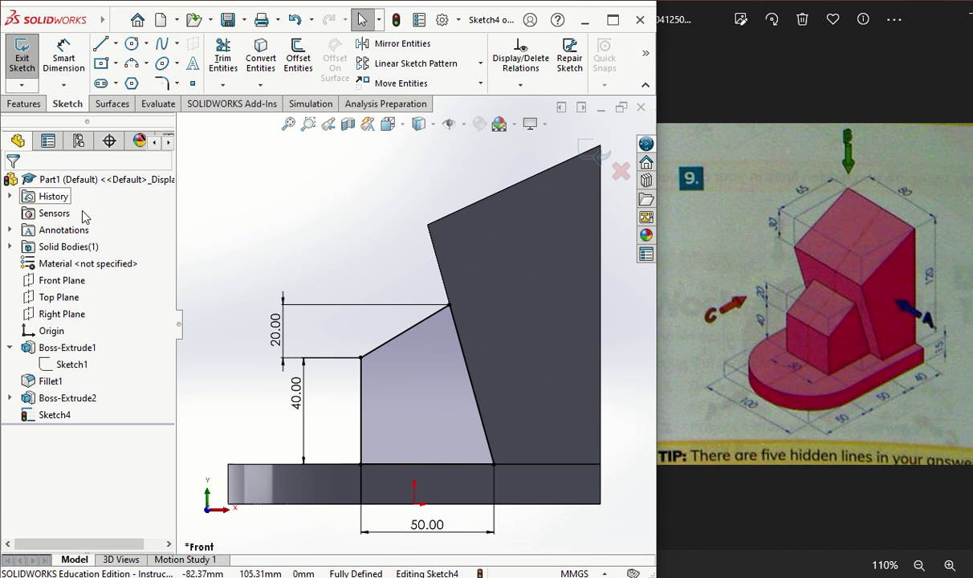
# Step: Extrude the block profile 50 mm as a boss with the Mid Plane end condition
pyautogui.click(11, 106)
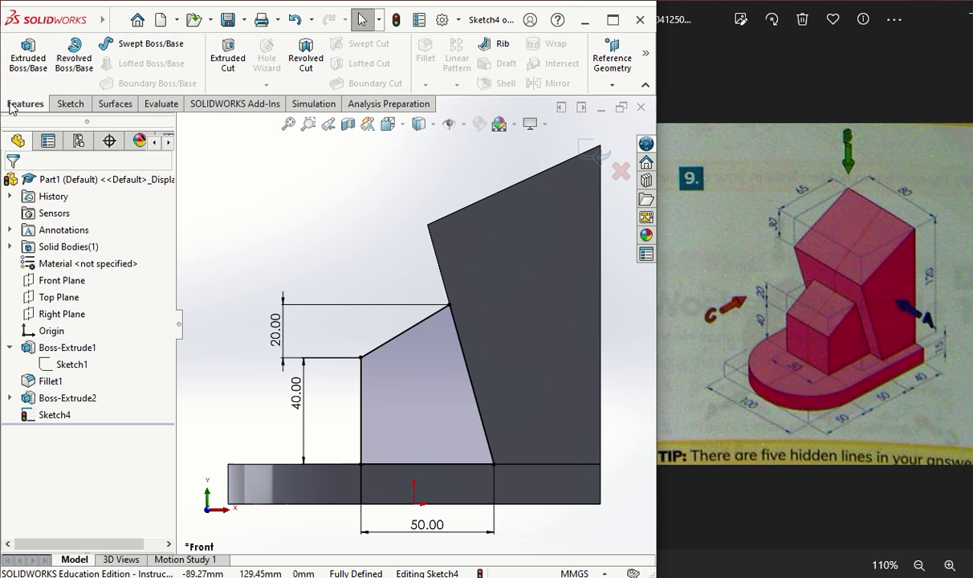
pyautogui.click(27, 59)
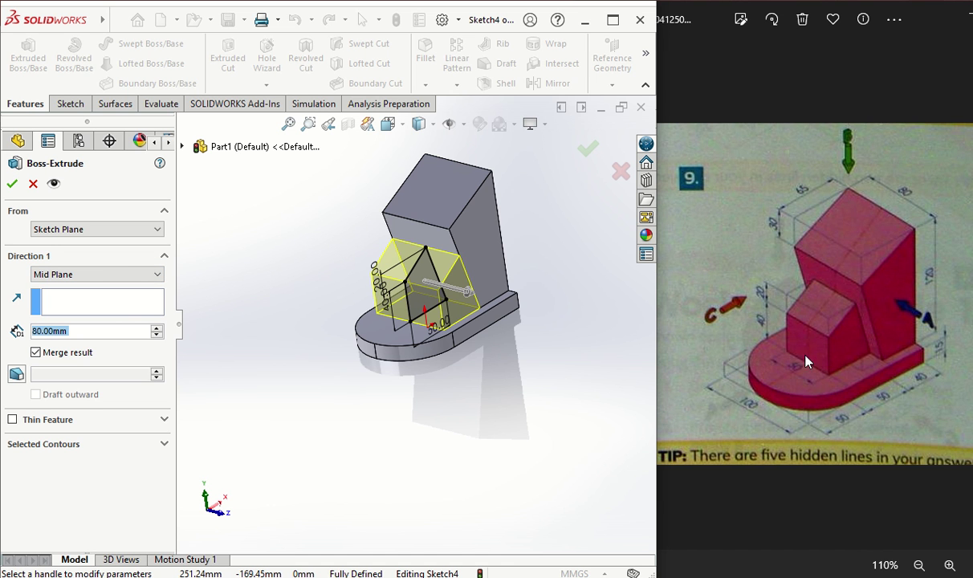
pyautogui.click(156, 335)
pyautogui.click(157, 336)
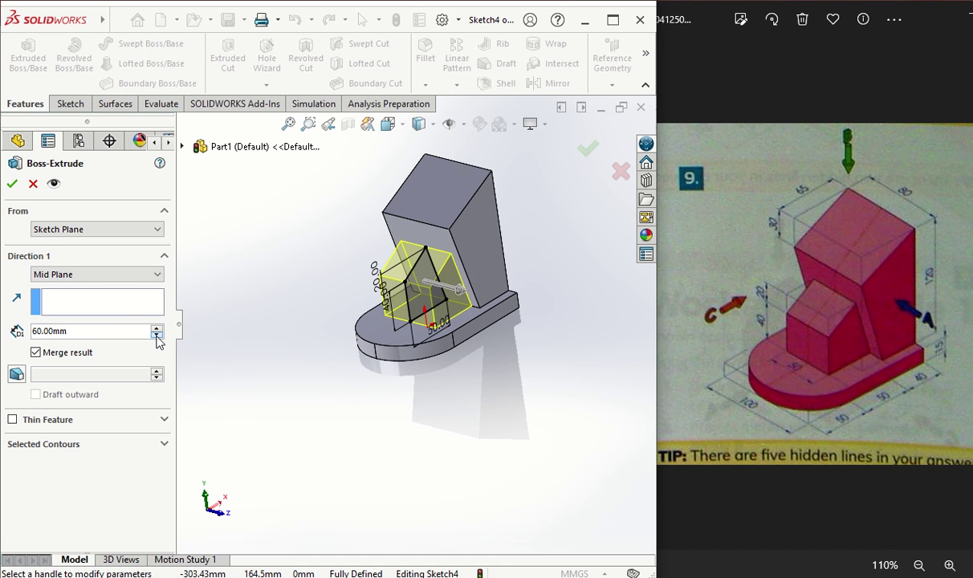
pyautogui.click(156, 336)
pyautogui.click(12, 183)
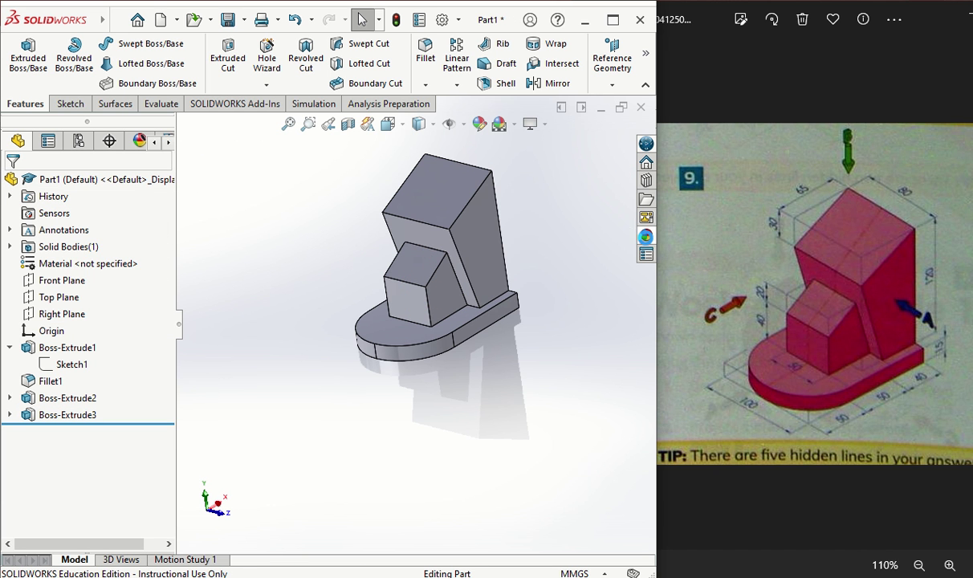
# Step: Apply the yellow high gloss plastic appearance to the whole body of the part
pyautogui.click(645, 236)
pyautogui.click(414, 153)
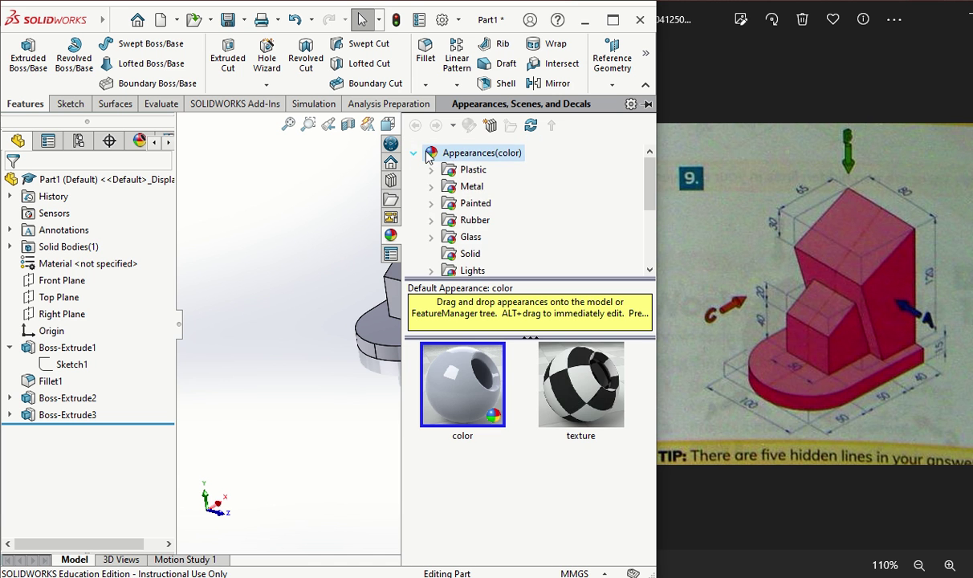
pyautogui.click(431, 170)
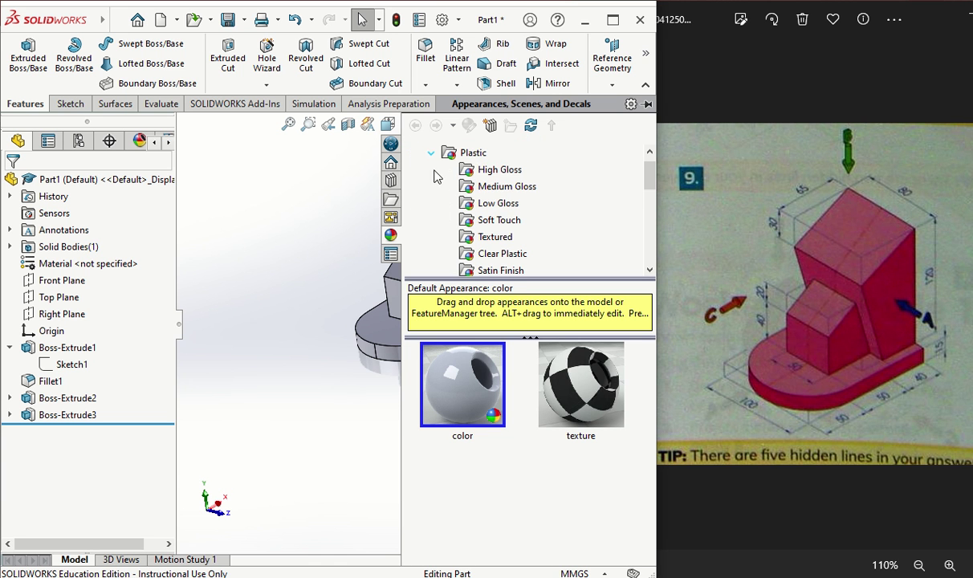
pyautogui.click(501, 171)
pyautogui.scroll(-3, 497, 387)
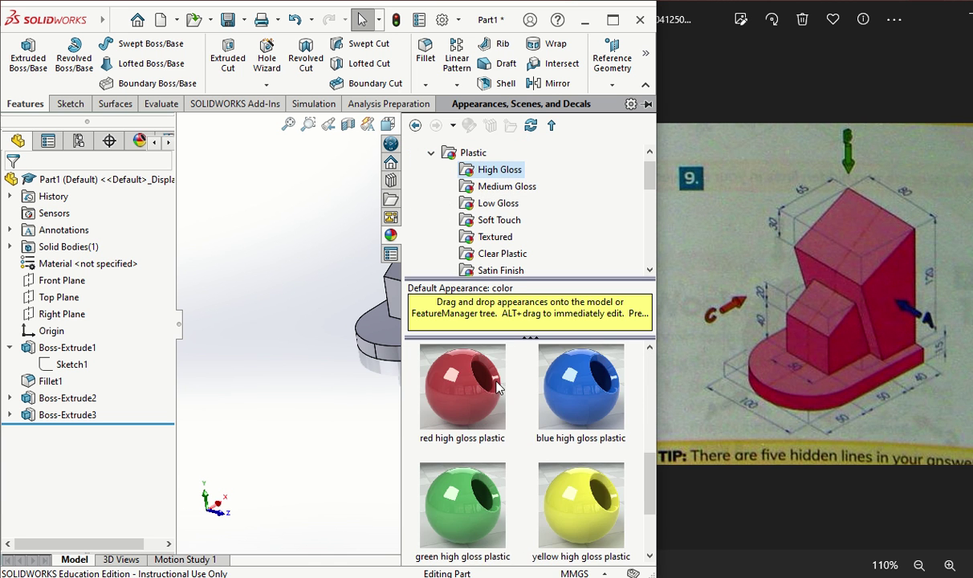
pyautogui.scroll(-1, 487, 417)
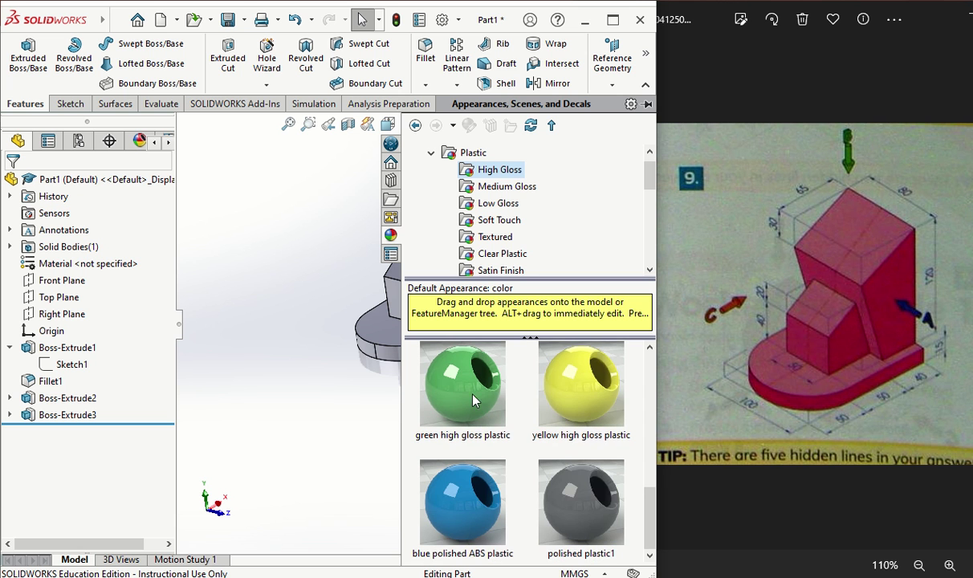
pyautogui.moveTo(553, 364); pyautogui.dragTo(402, 329)
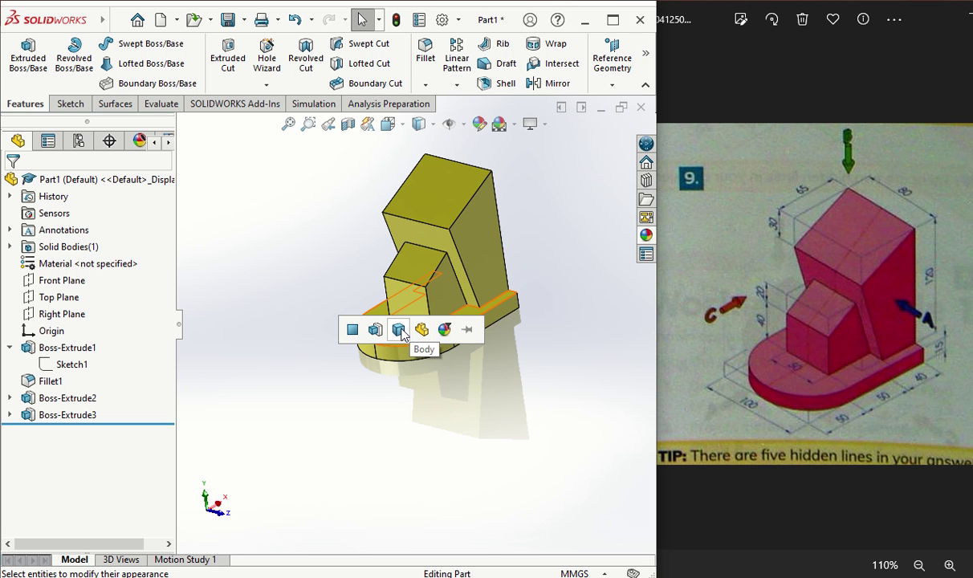
pyautogui.click(422, 330)
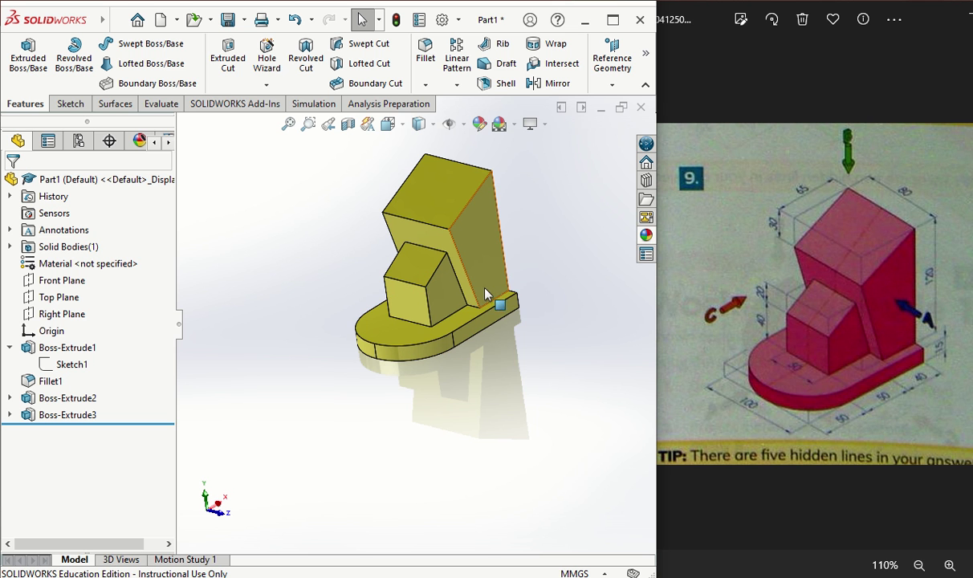
# Step: Edit the body's plastic appearance and change its colour to the dark magenta swatch of the standard palette
pyautogui.rightClick(476, 254)
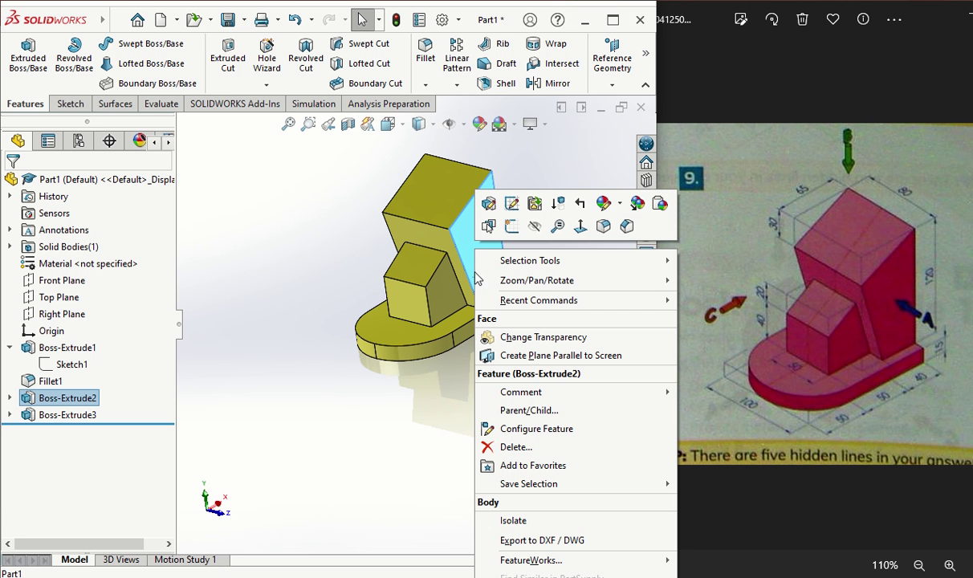
pyautogui.click(619, 205)
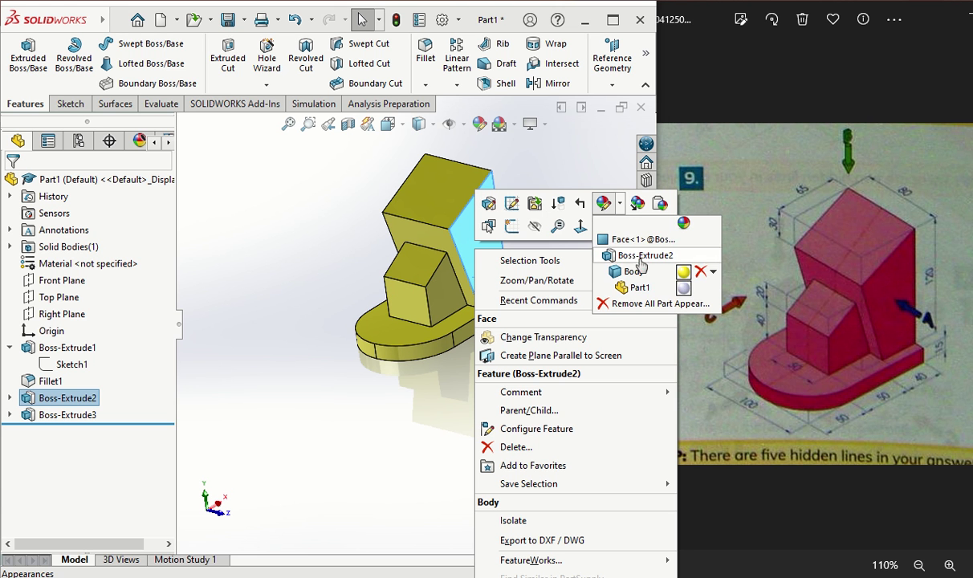
pyautogui.click(649, 211)
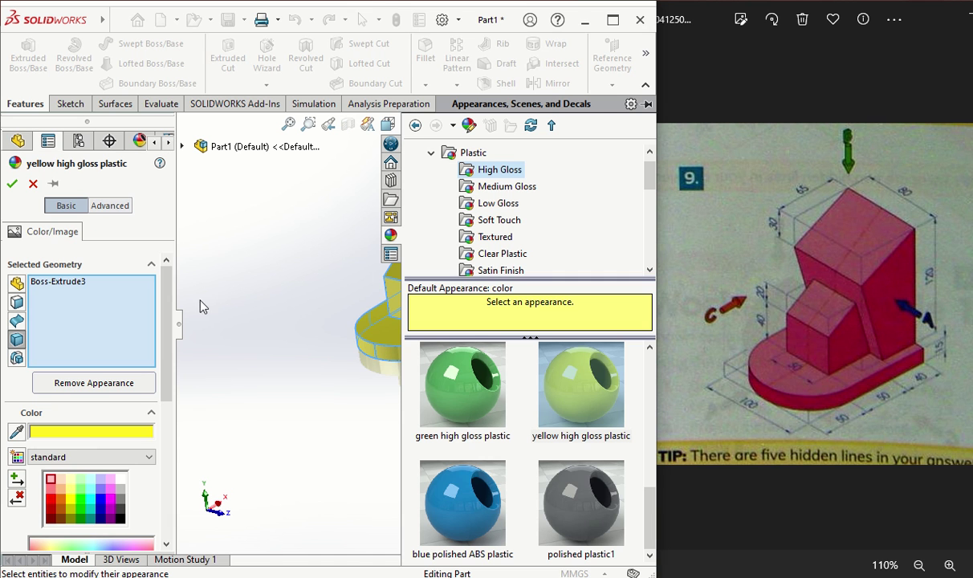
pyautogui.click(110, 502)
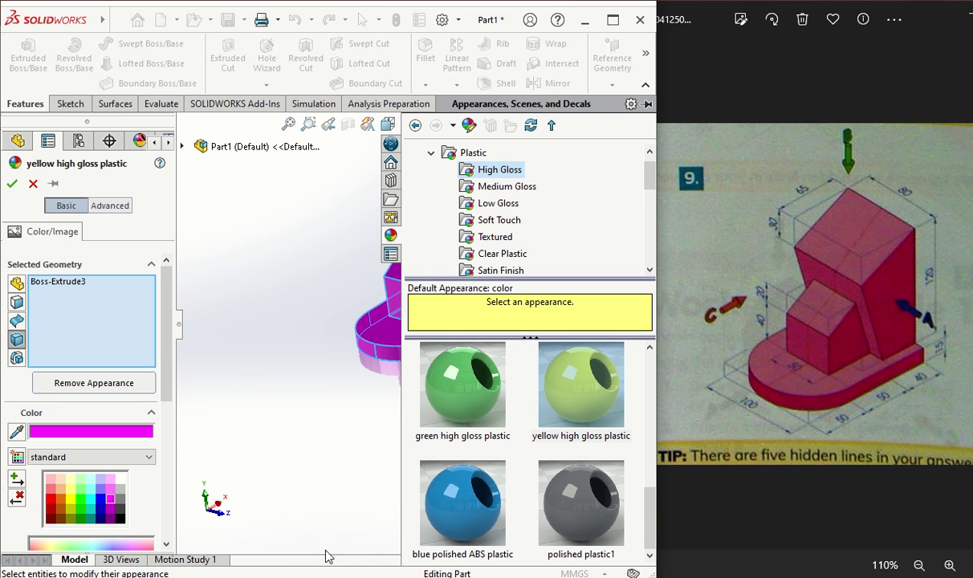
pyautogui.click(110, 491)
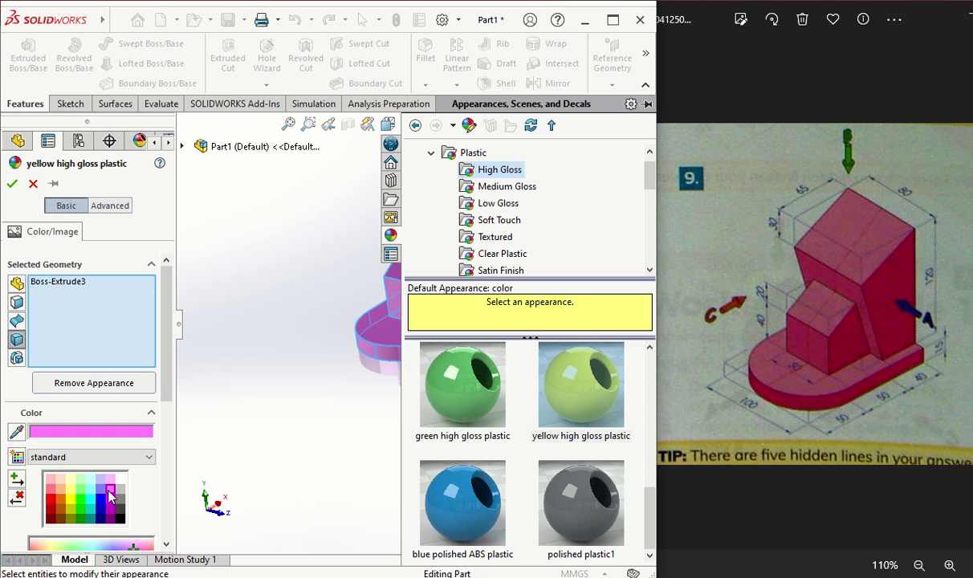
pyautogui.click(112, 510)
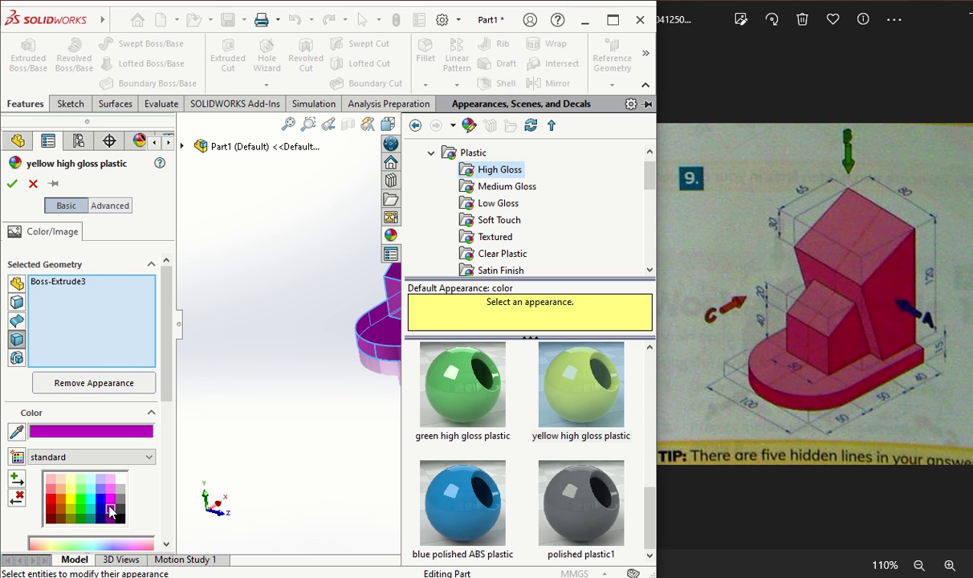
pyautogui.click(12, 184)
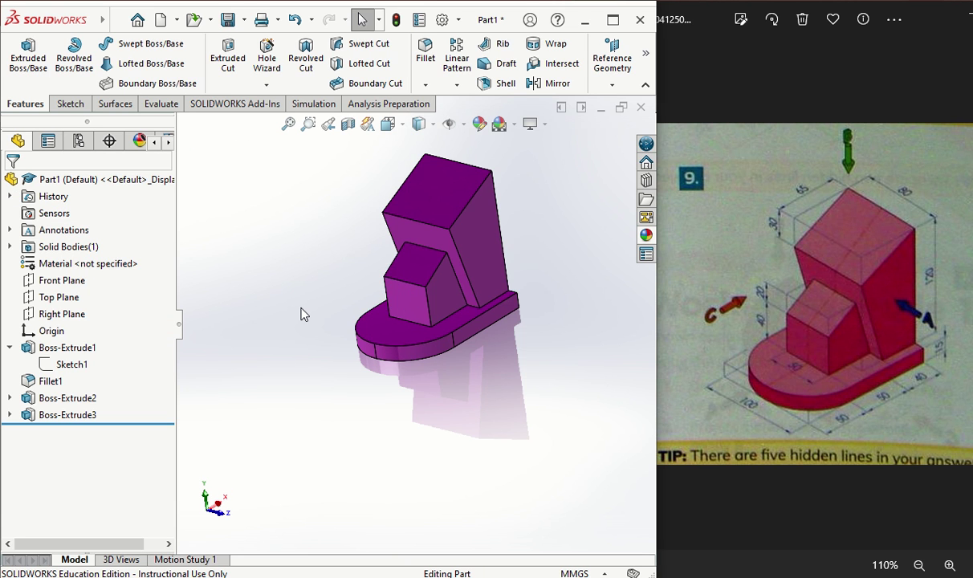
# Step: Show the entire part in a corner isometric view that matches the orientation of the reference drawing
pyautogui.press('f')
pyautogui.press('space')
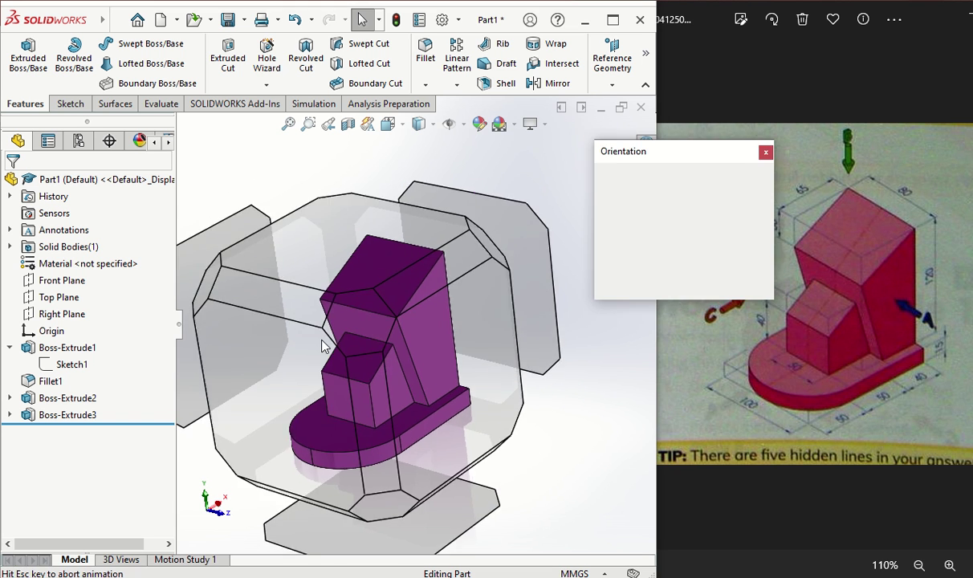
pyautogui.click(337, 371)
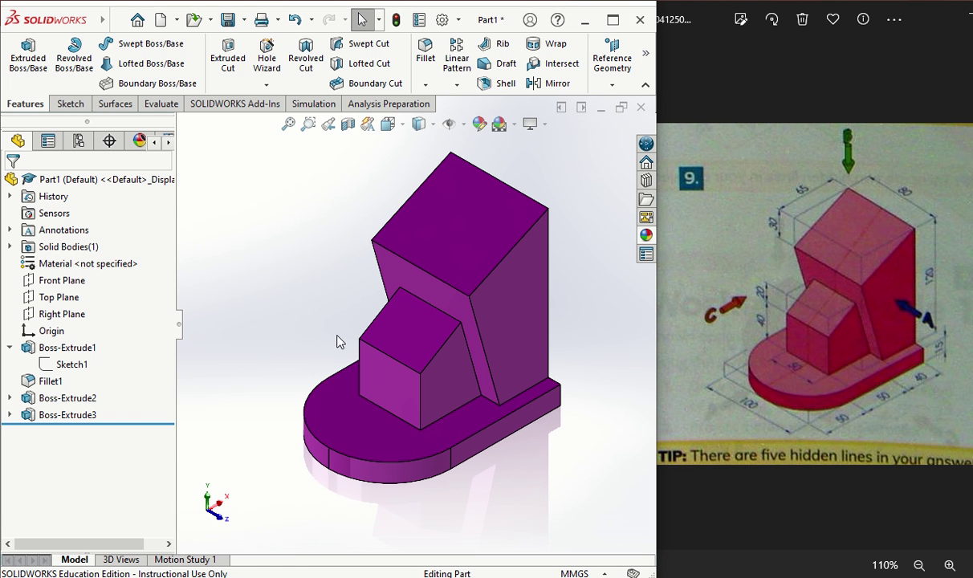